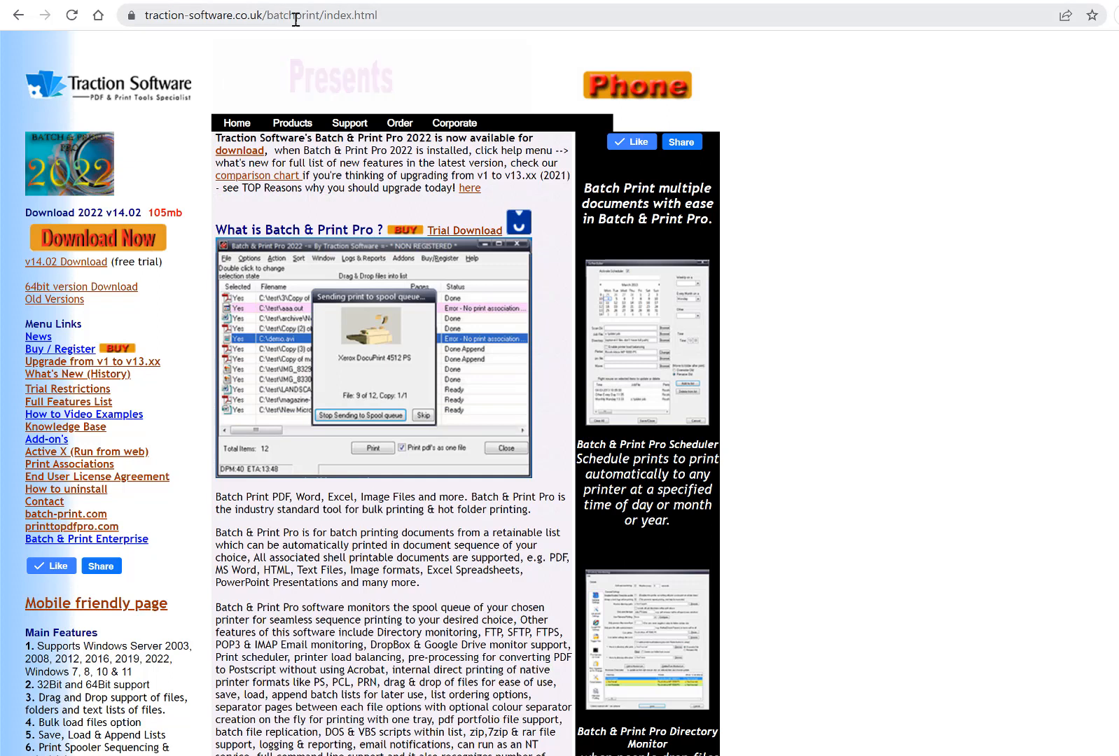
# Open the details page of the DOC Add-on from the Batch & Print Pro add-ons list.
pyautogui.click(65, 441)
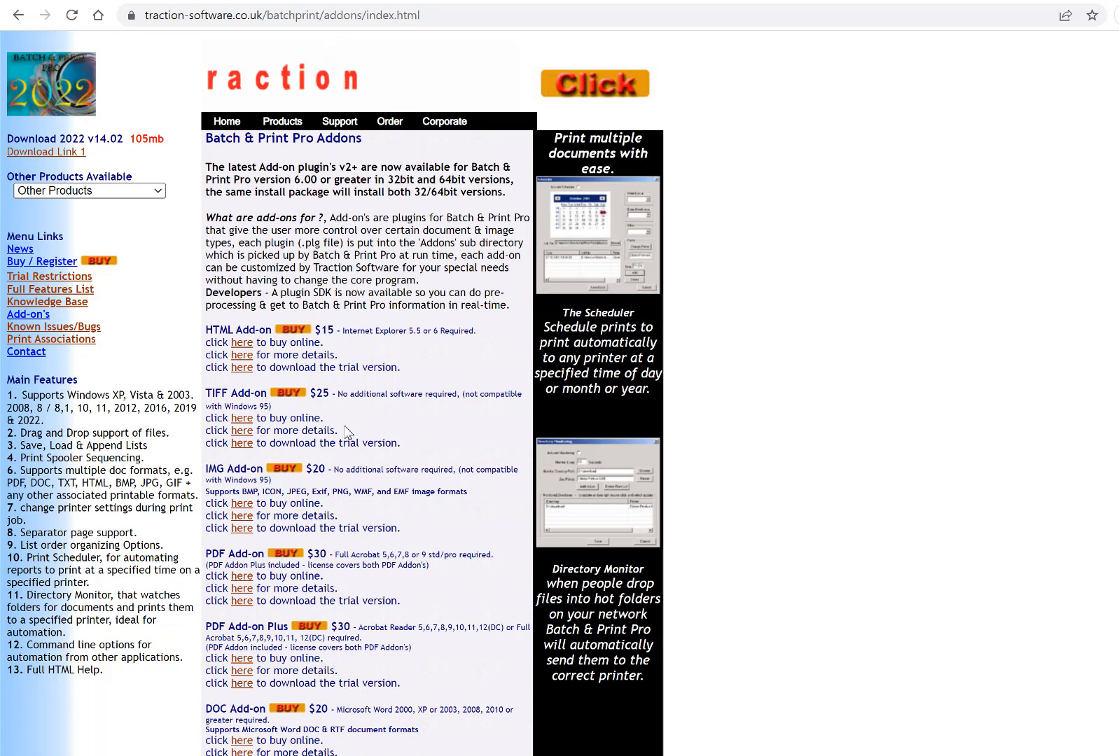
pyautogui.scroll(-5, 345, 432)
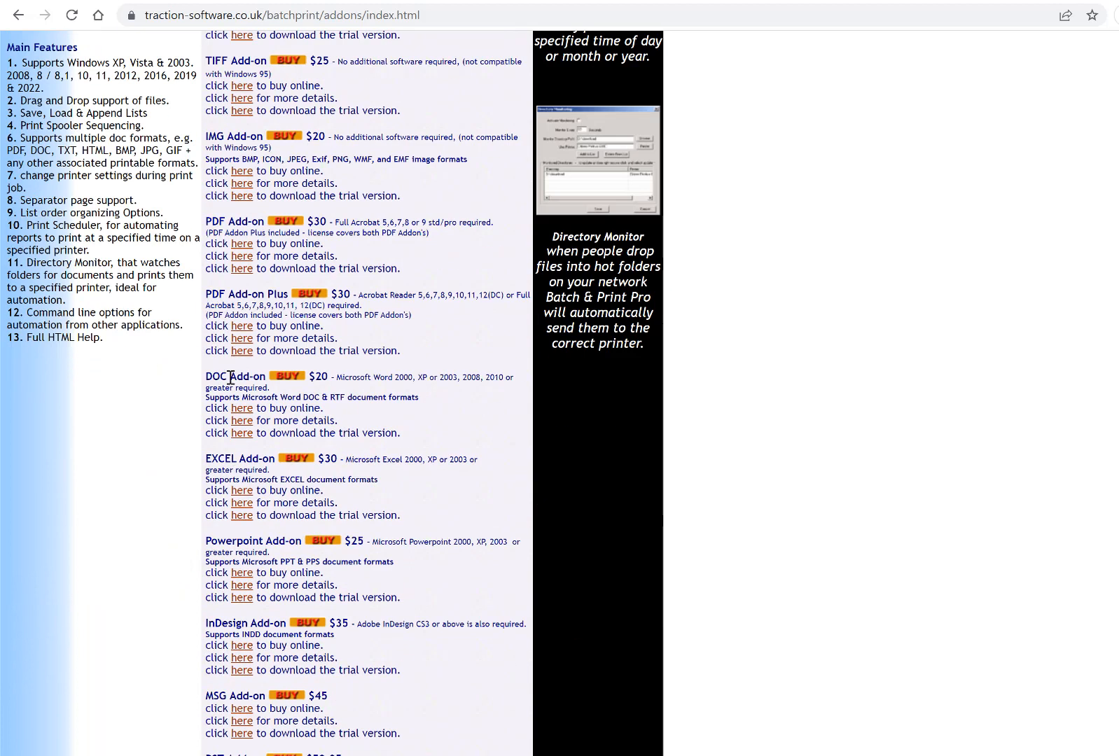
pyautogui.moveTo(208, 378); pyautogui.dragTo(278, 404)
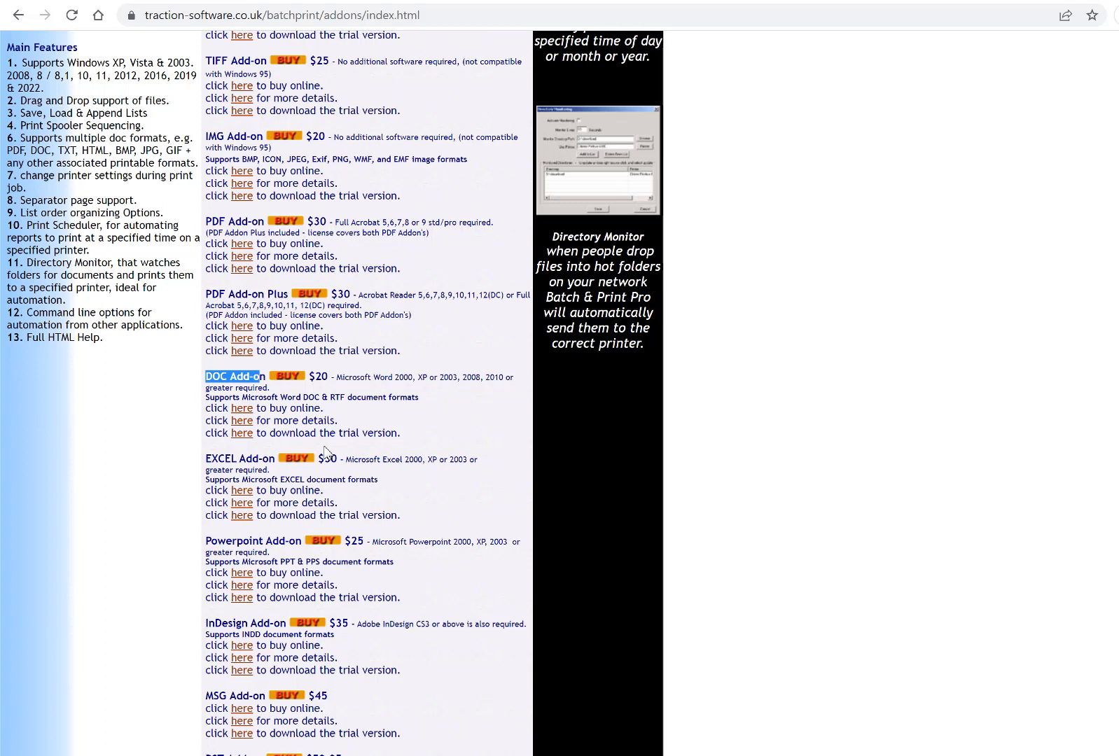
pyautogui.click(243, 422)
# Read through the DOC Add-on's key features and its header and footer codes, highlighting the [FILETITLE] code.
pyautogui.scroll(-7, 395, 442)
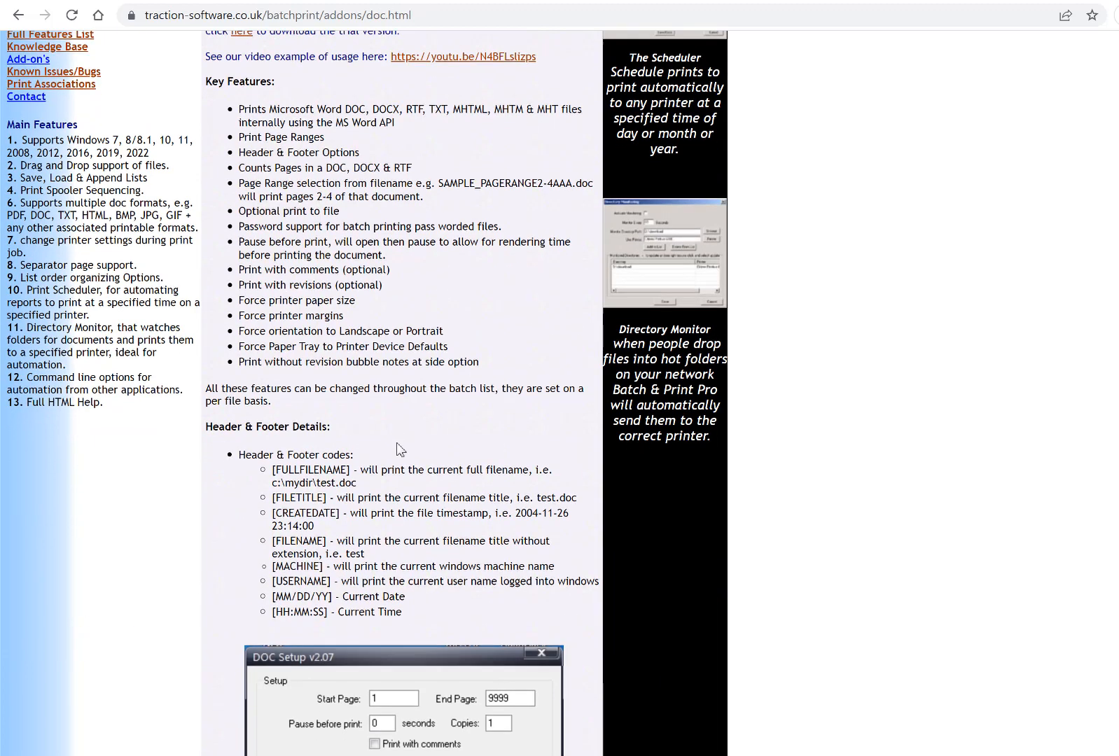
pyautogui.scroll(-2, 397, 447)
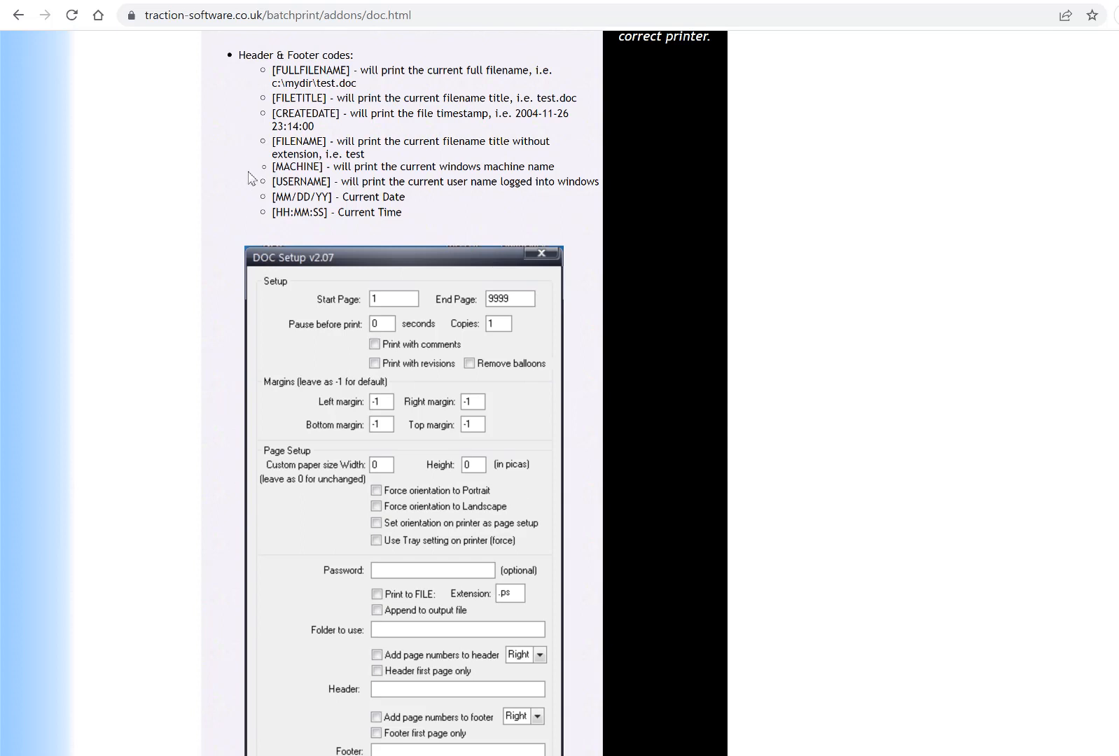
pyautogui.moveTo(274, 96); pyautogui.dragTo(329, 97)
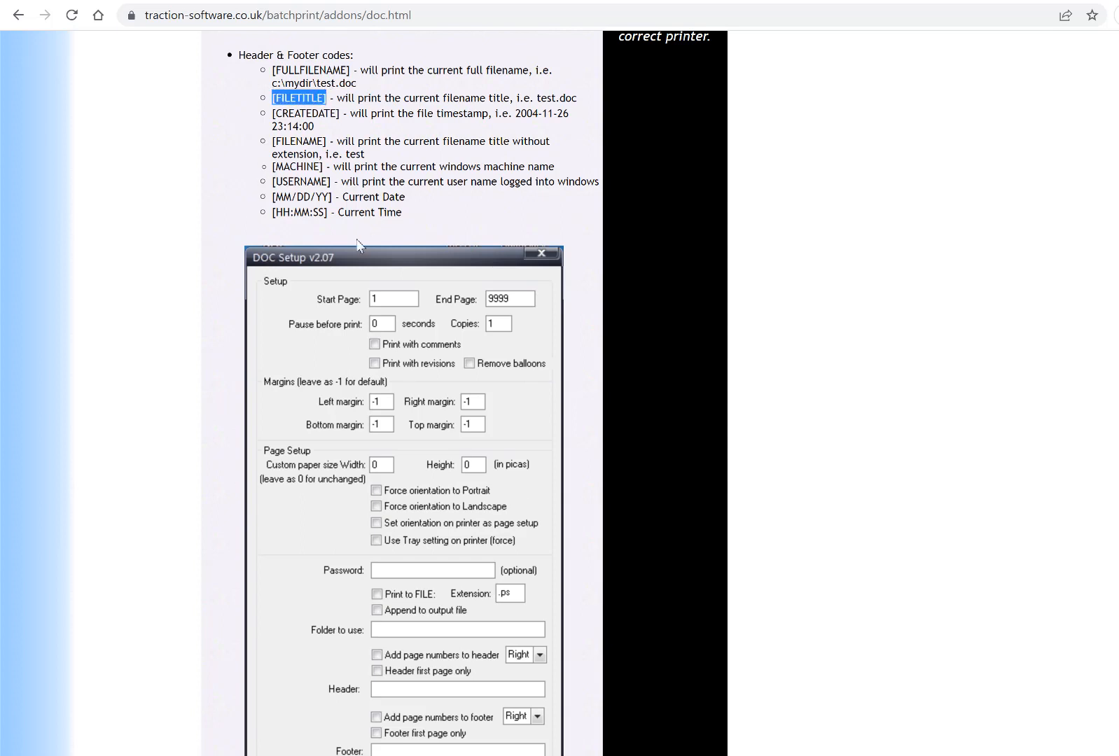
# Return to the add-ons list and install the DOC Add-on trial, closing the running program that locks the add-on file.
pyautogui.click(20, 17)
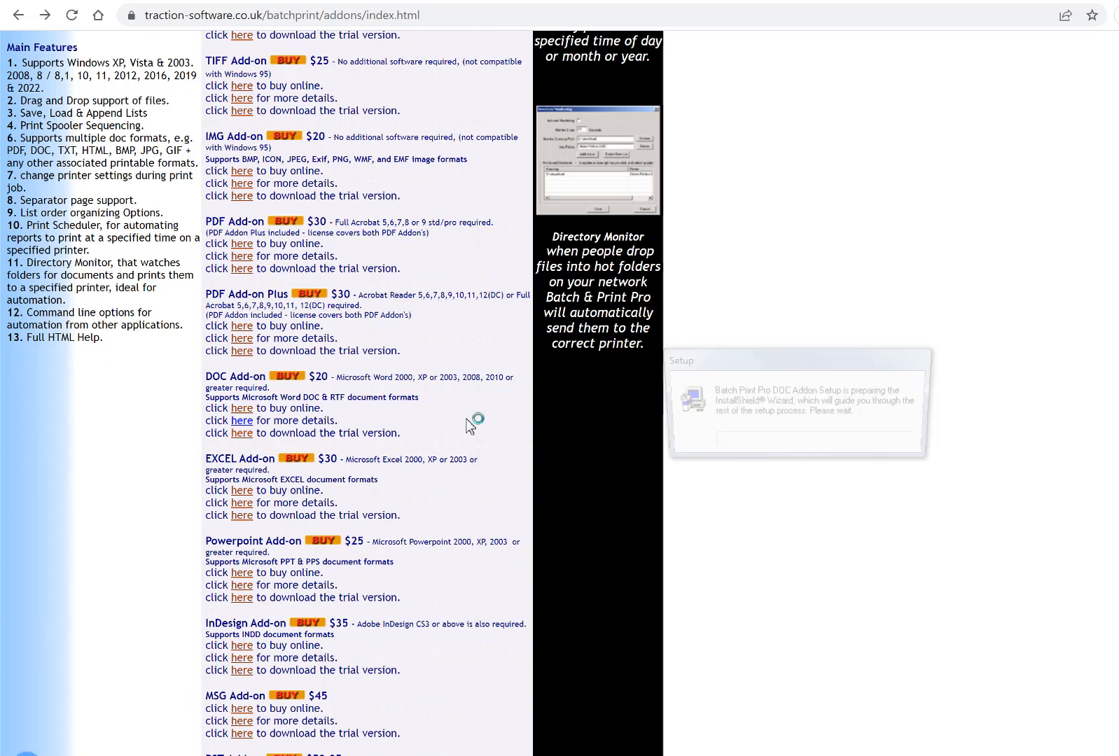
pyautogui.click(888, 558)
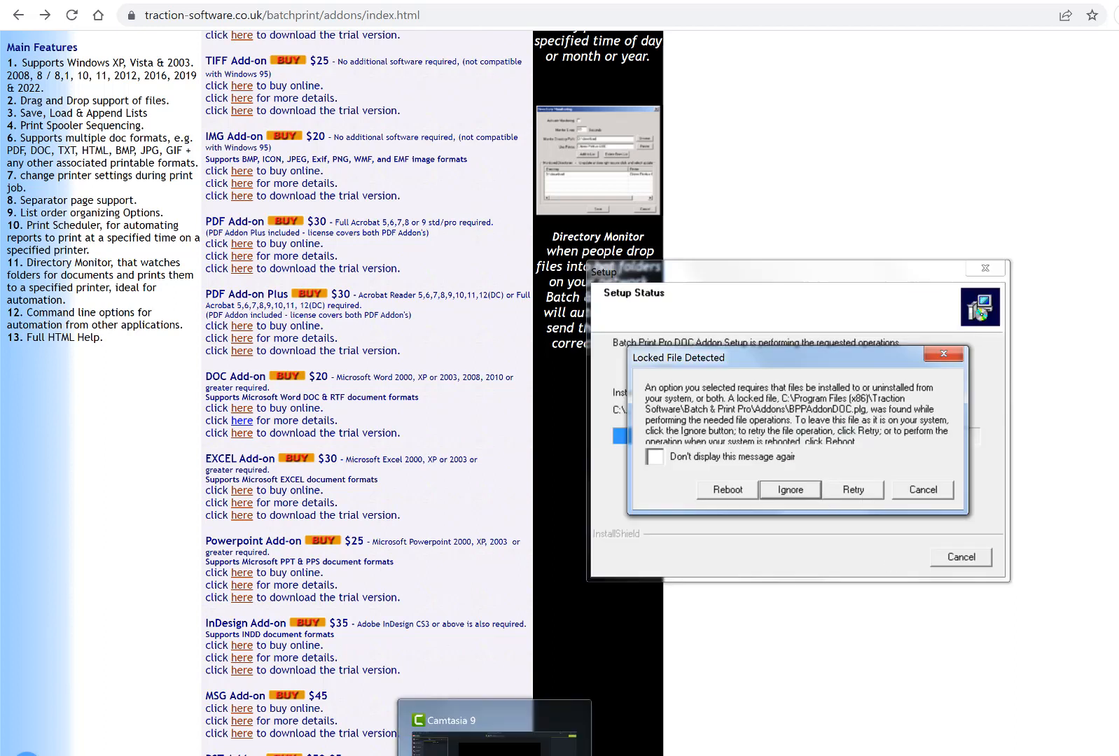
pyautogui.rightClick(455, 754)
pyautogui.click(455, 754)
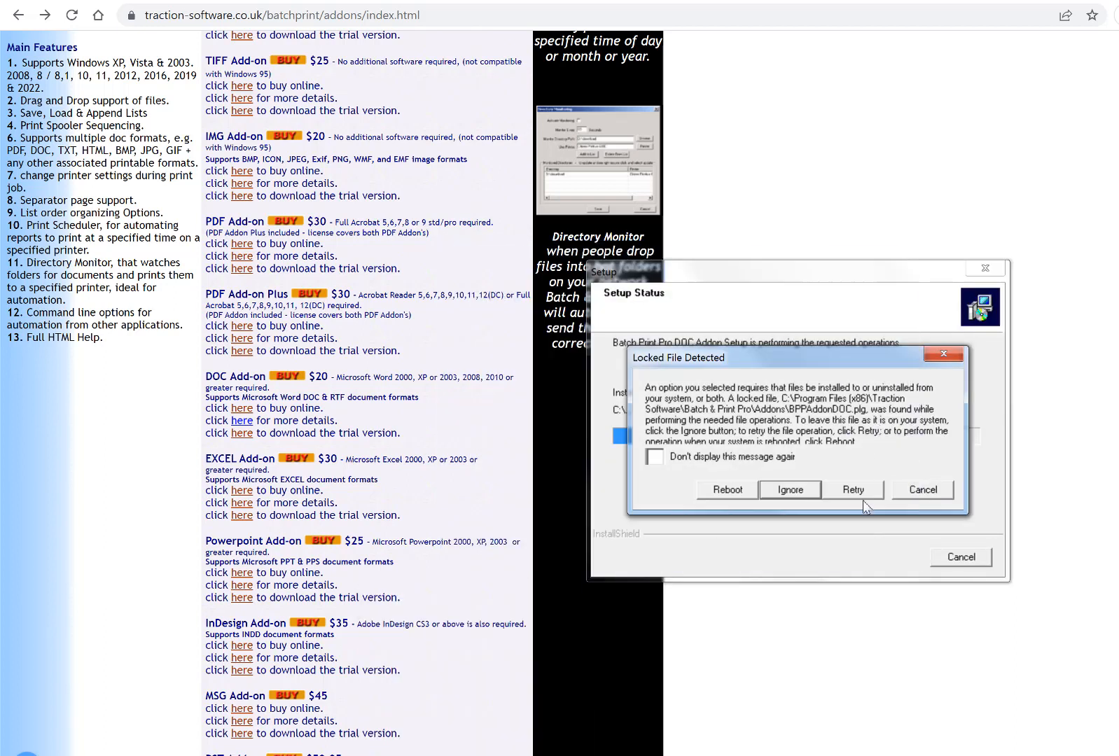
pyautogui.press('Return')
pyautogui.press('Return')
pyautogui.press('Return')
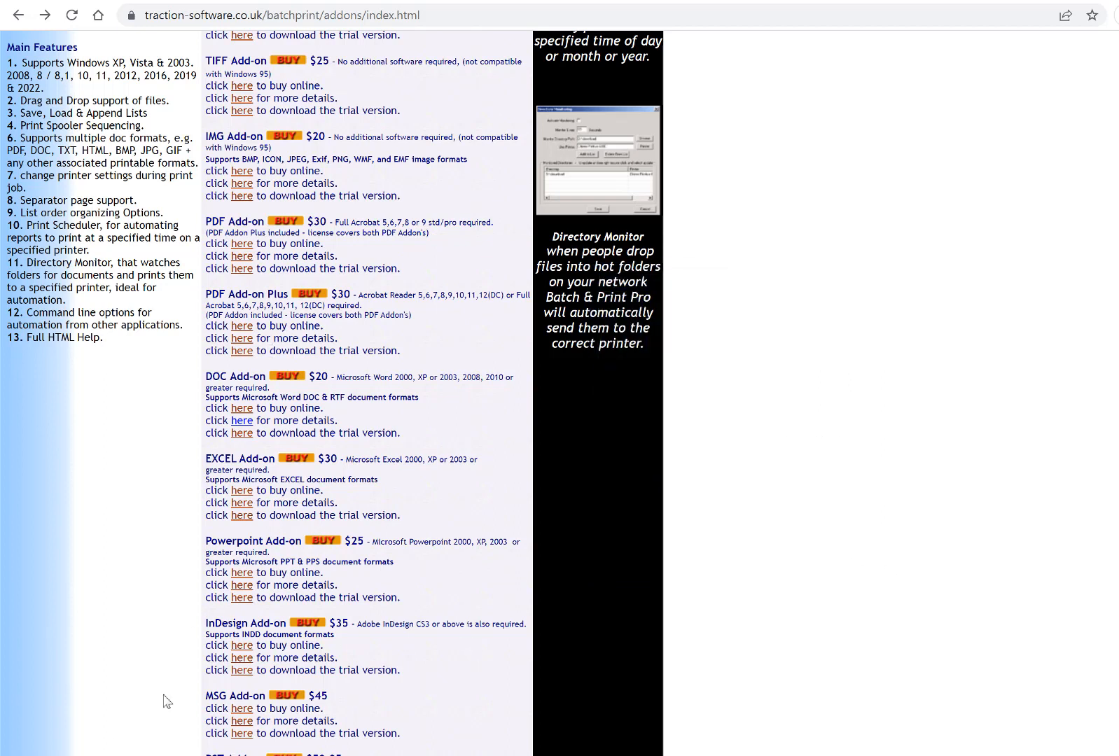
# Launch Batch & Print Pro 2022 and add 1-100.docx from the demo1 folder to the print list.
pyautogui.press('super')
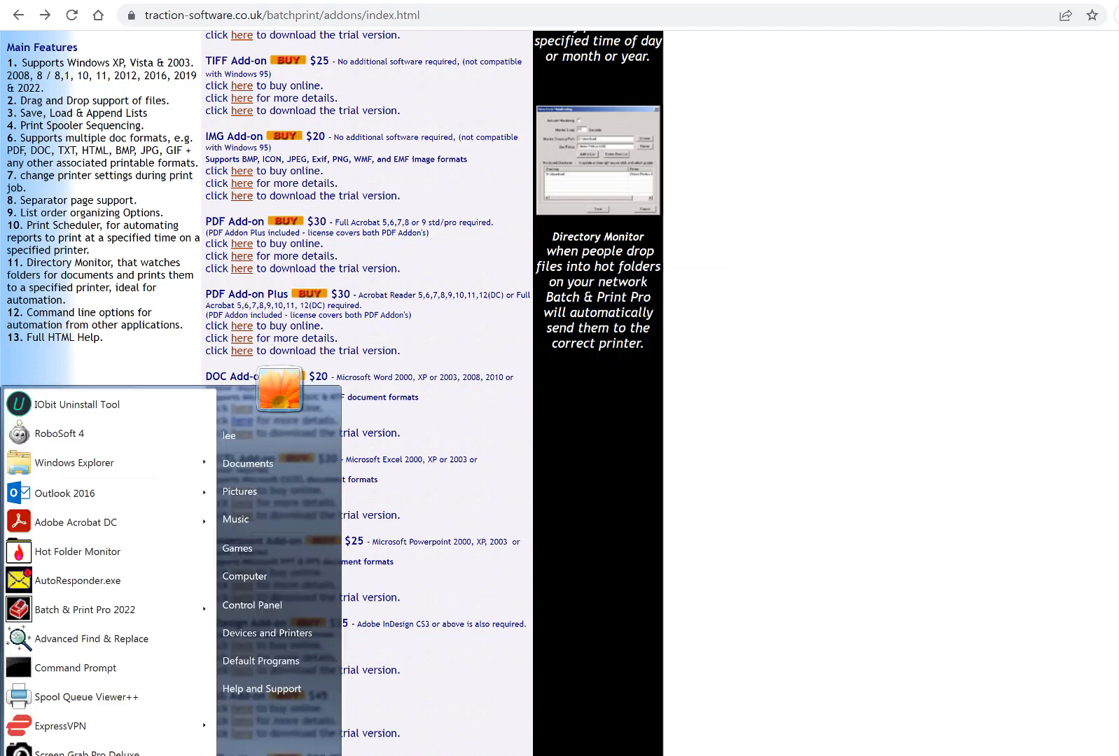
pyautogui.click(126, 609)
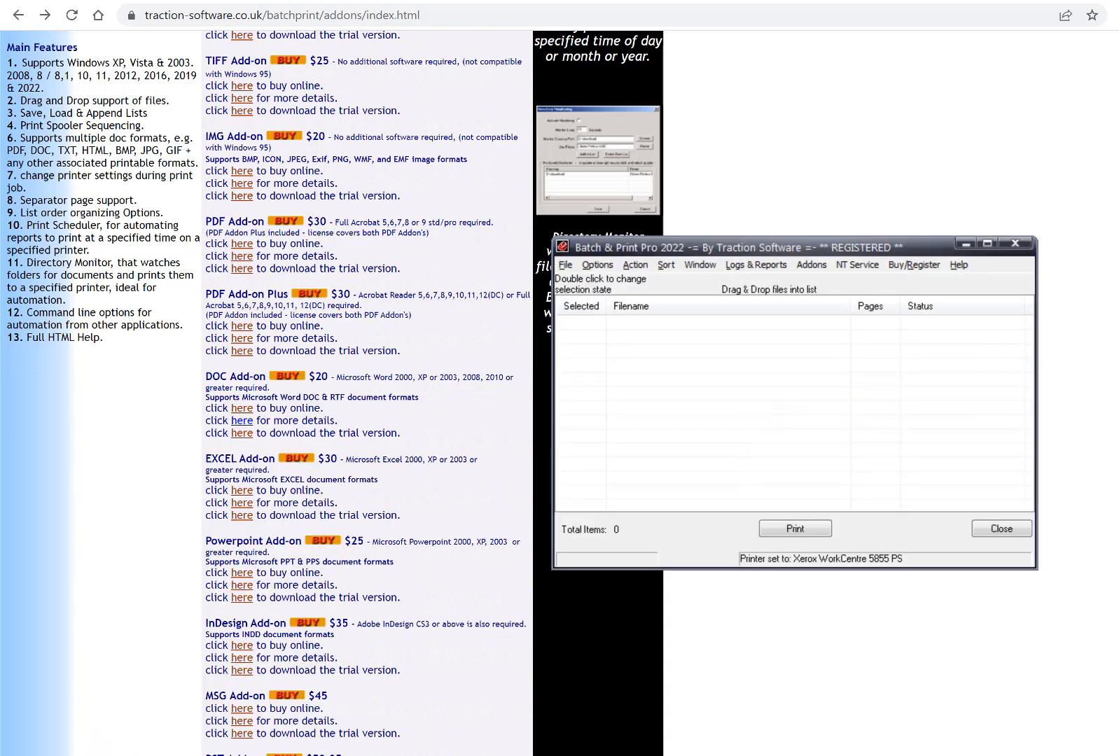
pyautogui.hotkey('alt', 'Tab')
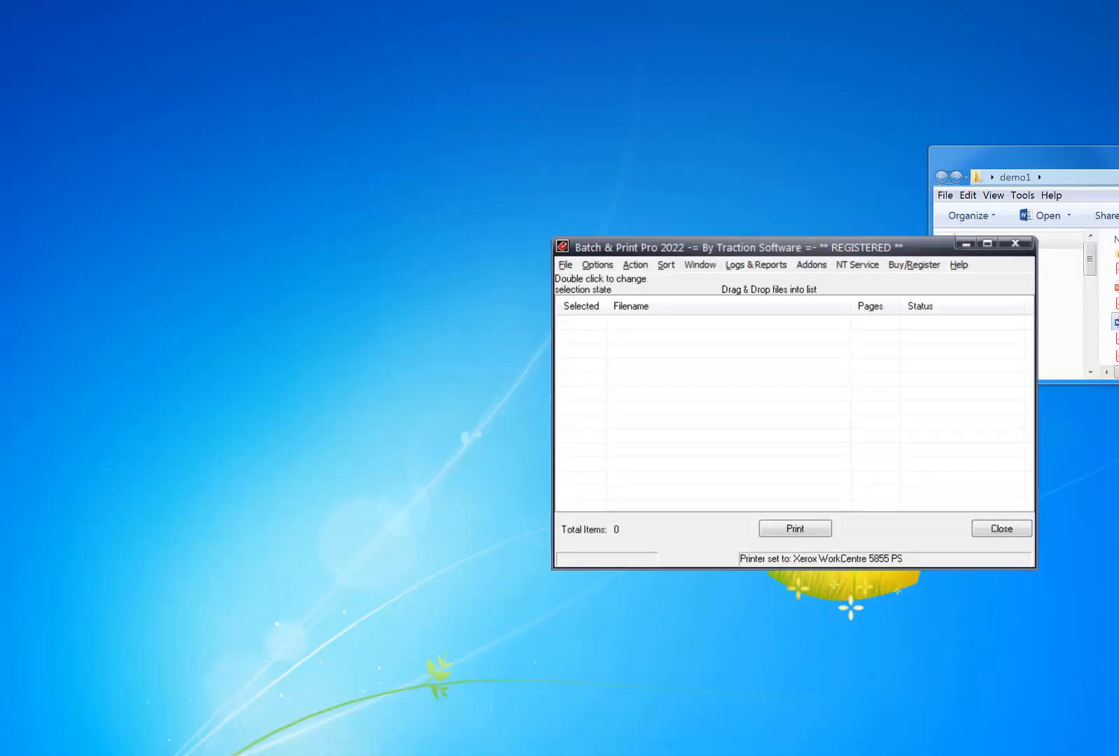
pyautogui.moveTo(1116, 322); pyautogui.dragTo(839, 376)
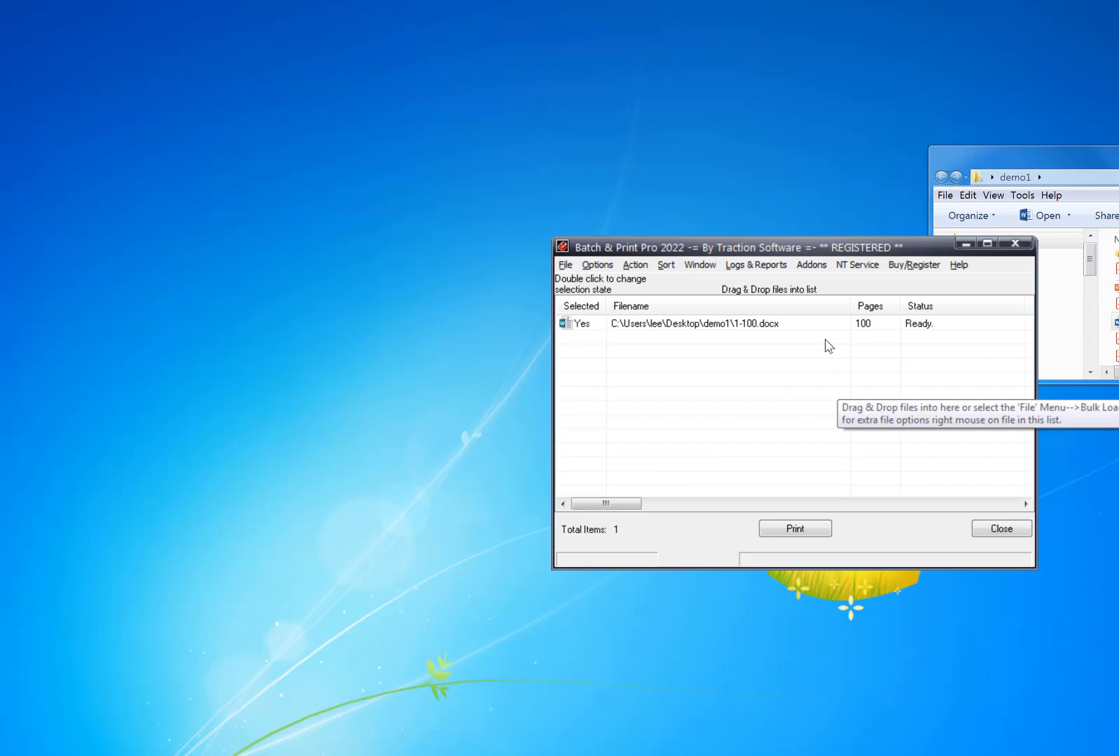
pyautogui.moveTo(627, 504); pyautogui.dragTo(721, 511)
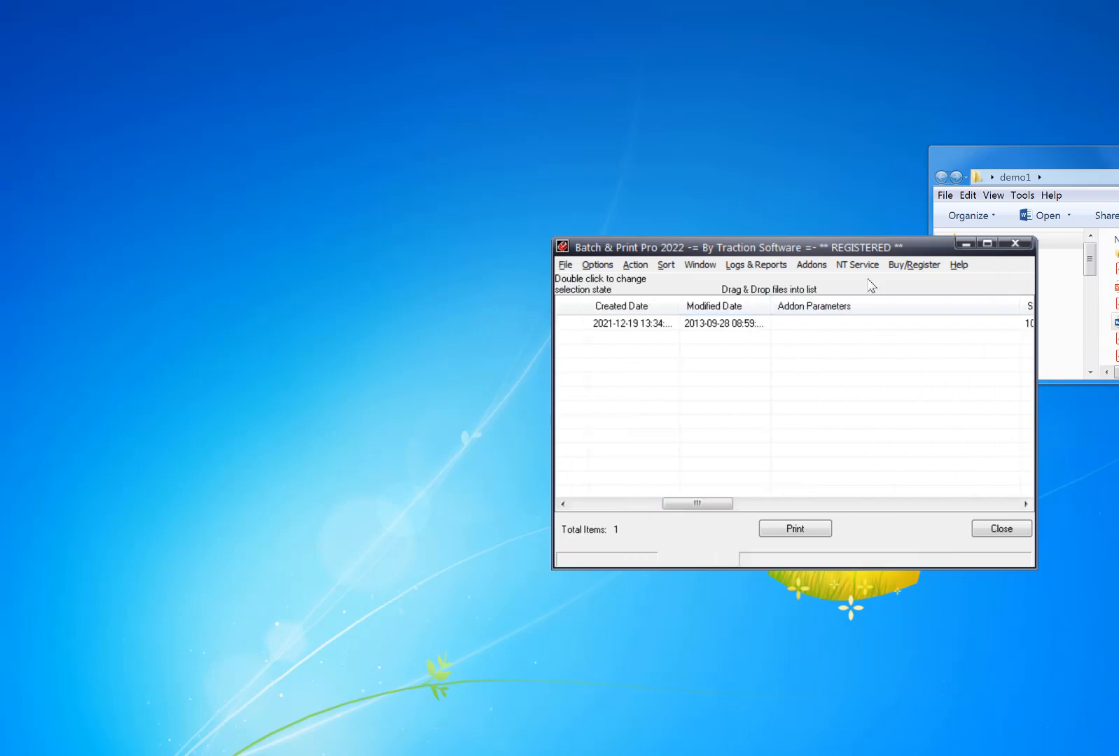
pyautogui.moveTo(721, 507); pyautogui.dragTo(621, 517)
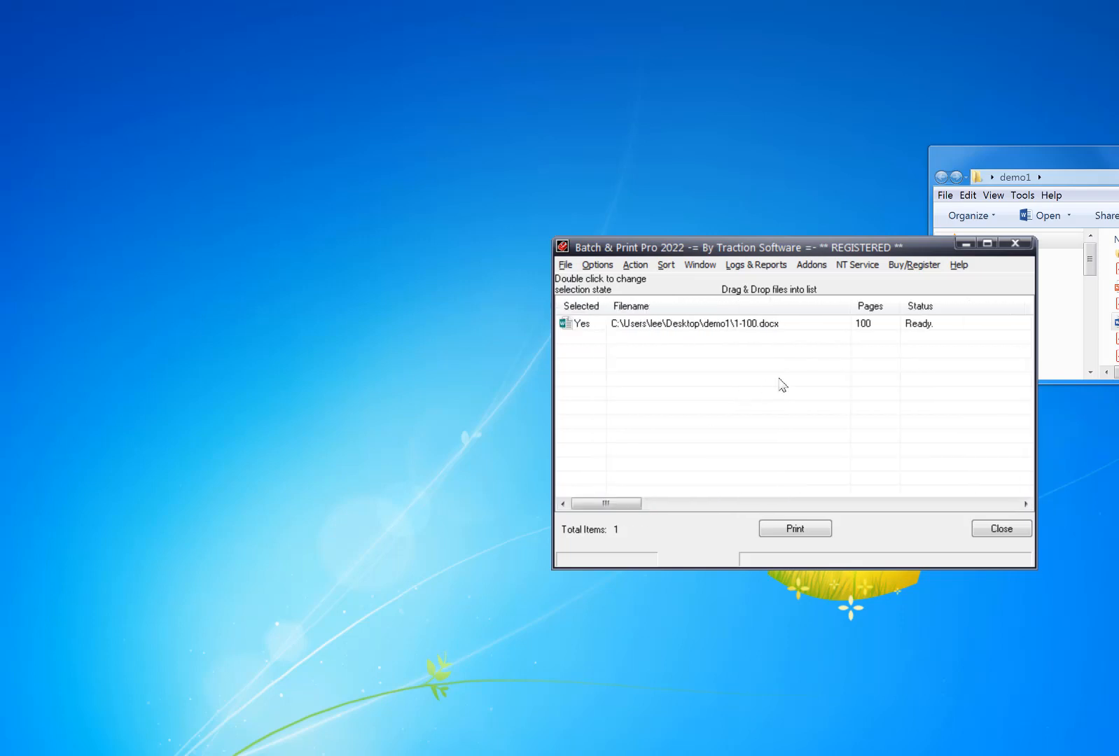
# In the addon setup for 1-100.docx, set the end page to 1 and the header to [FILETITLE], then save.
pyautogui.rightClick(754, 326)
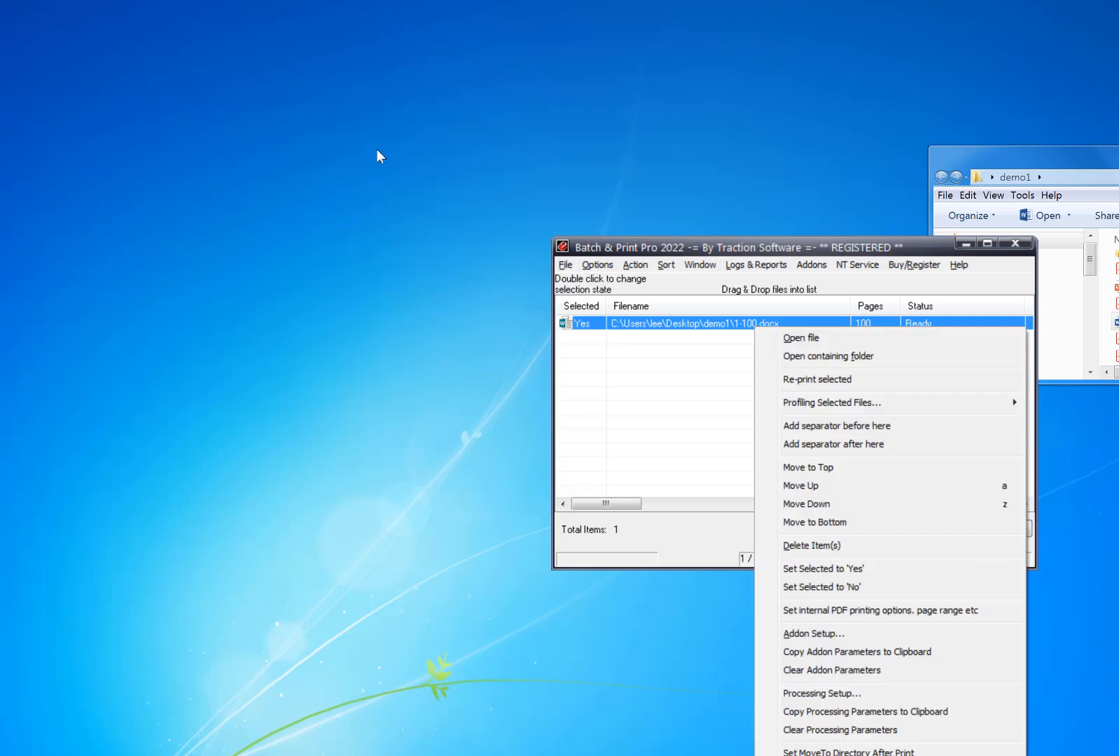
pyautogui.click(821, 636)
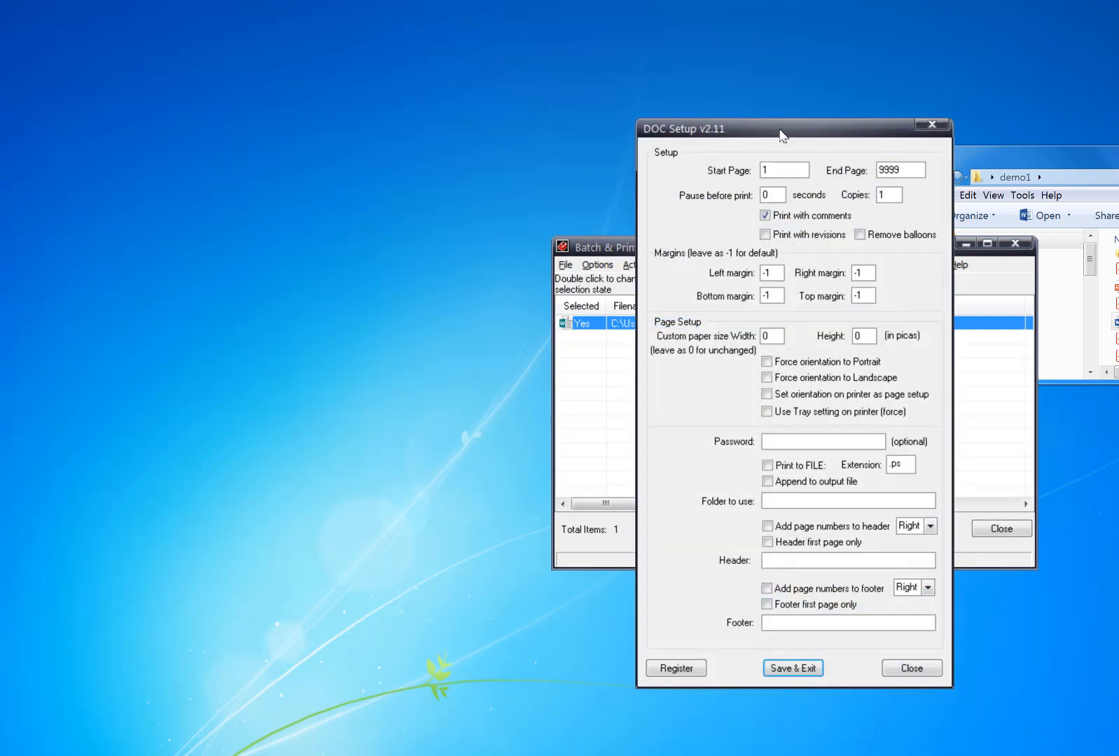
pyautogui.moveTo(782, 136); pyautogui.dragTo(768, 135)
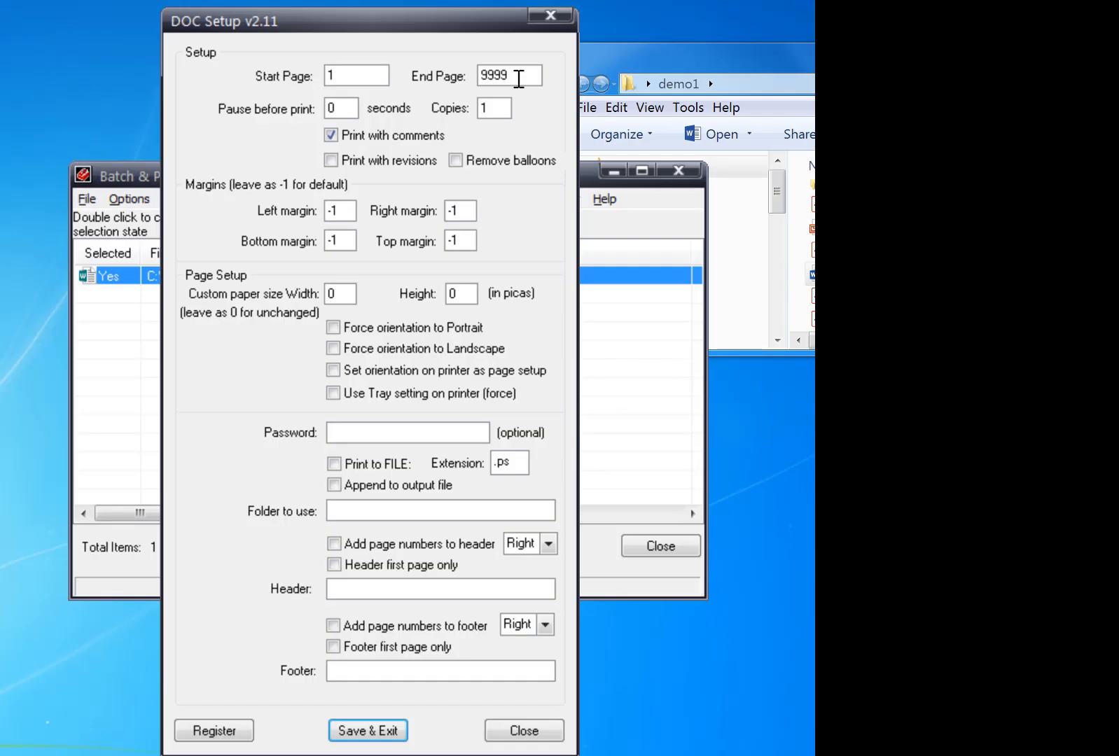
pyautogui.moveTo(518, 74); pyautogui.dragTo(460, 77)
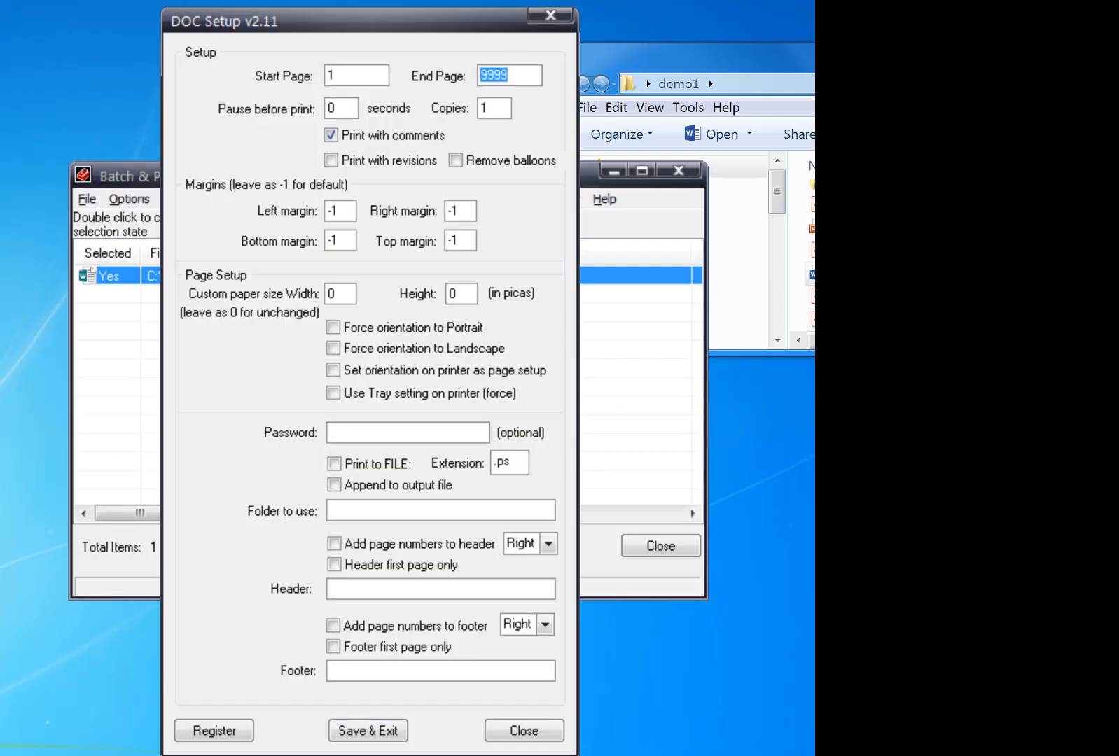
pyautogui.write('1')
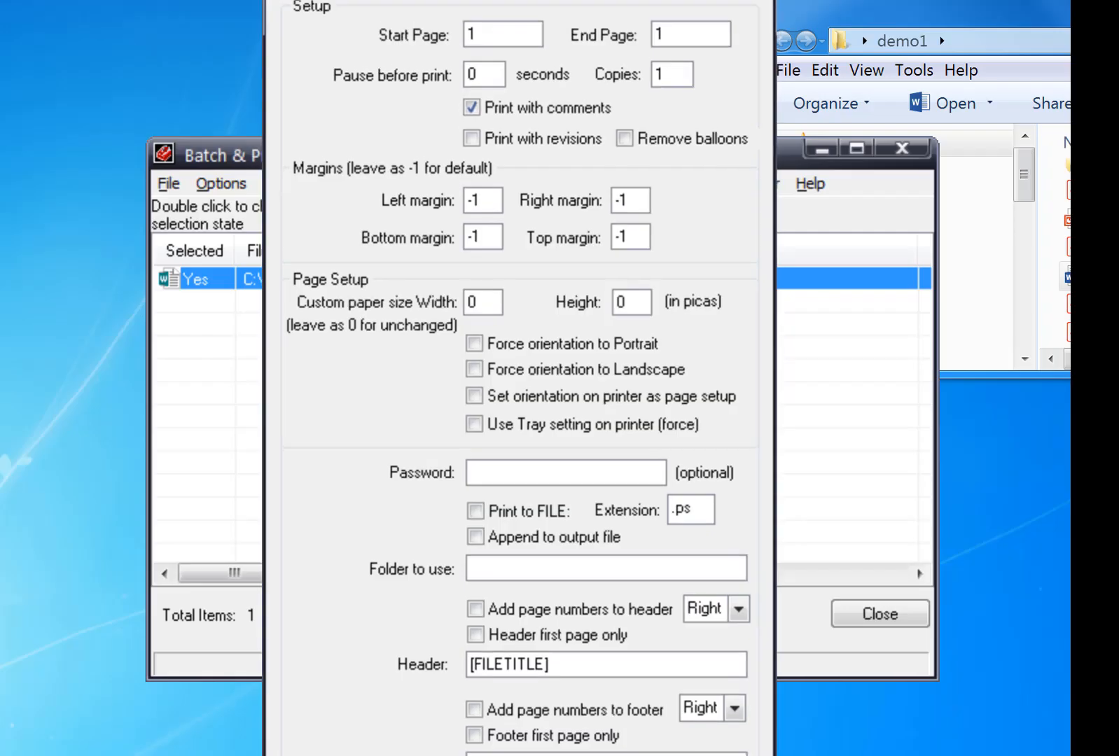
pyautogui.click(522, 753)
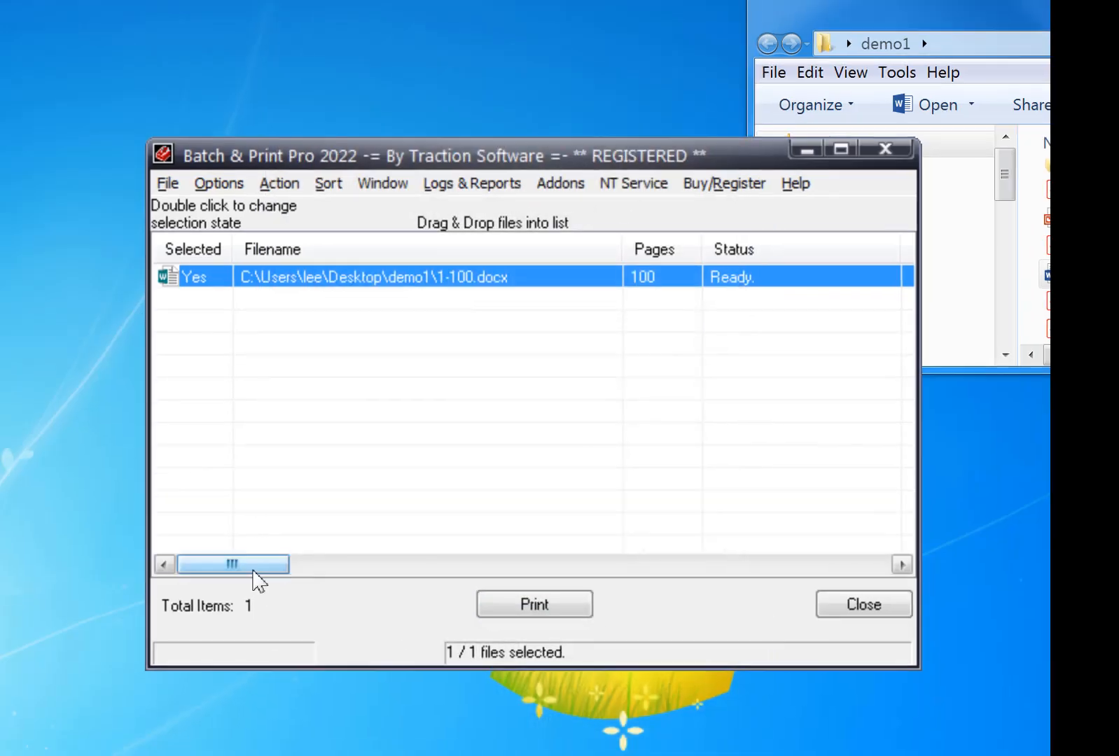
# Add 1-100.docx to the print list a second time and compare the Addon Parameters of both entries.
pyautogui.moveTo(259, 577); pyautogui.dragTo(443, 592)
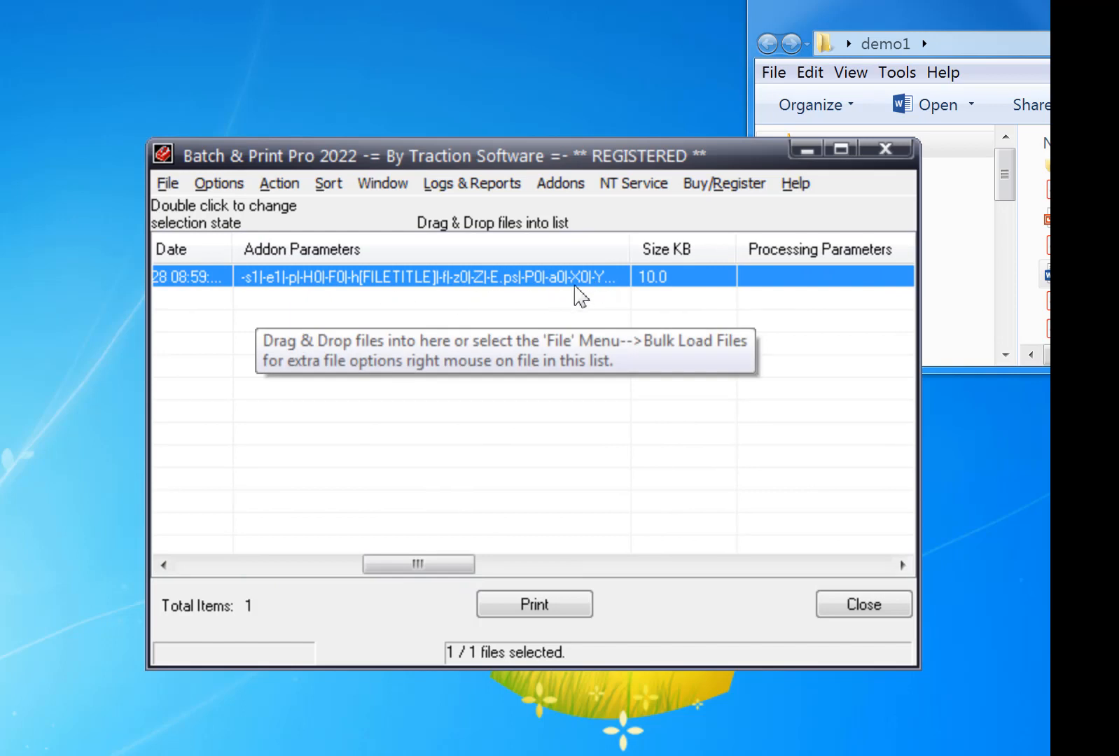
pyautogui.moveTo(1026, 296); pyautogui.dragTo(665, 390)
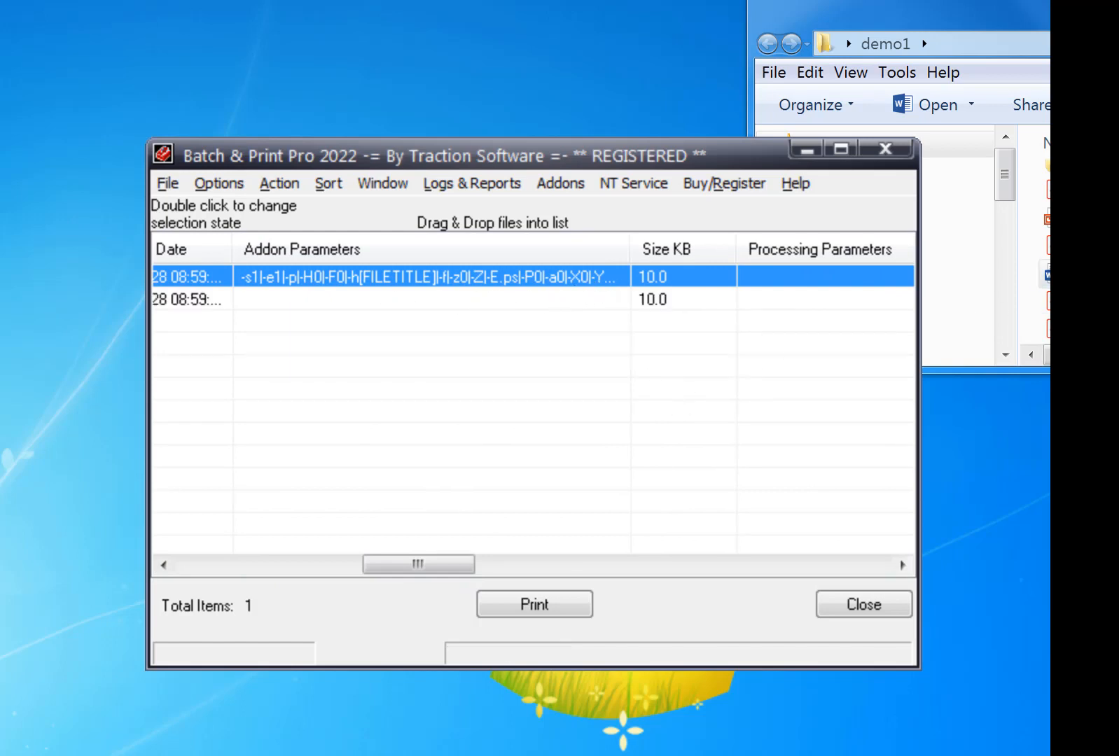
pyautogui.click(372, 305)
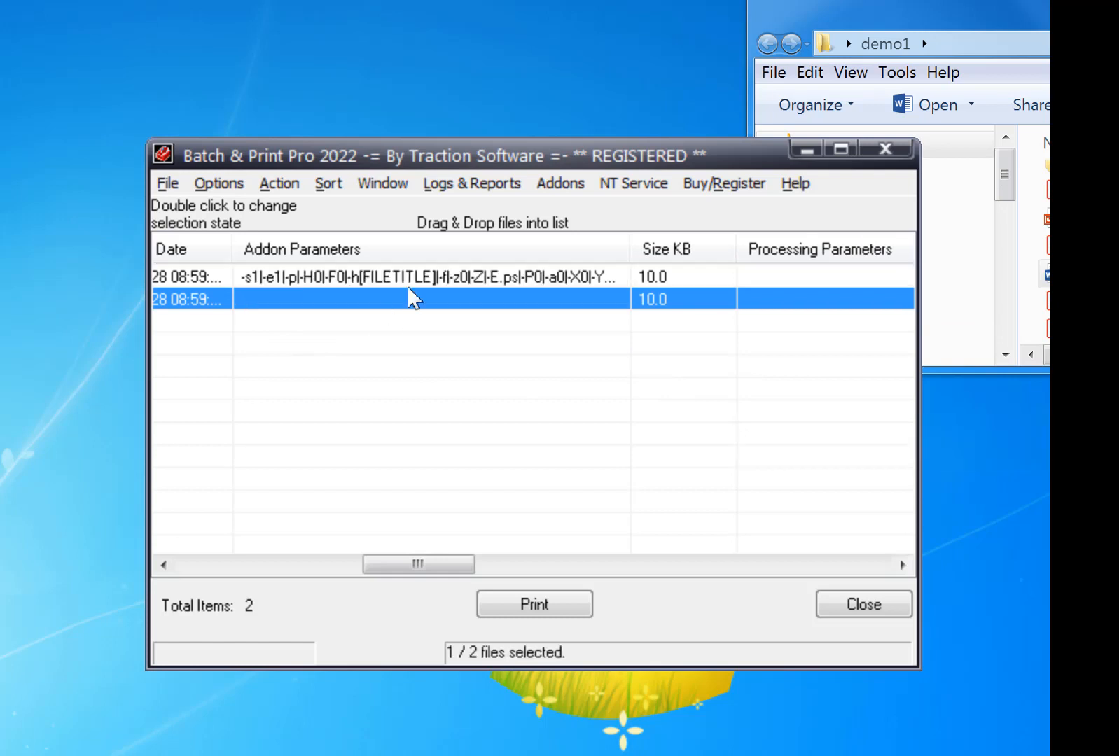
pyautogui.click(357, 282)
pyautogui.click(357, 303)
pyautogui.click(357, 286)
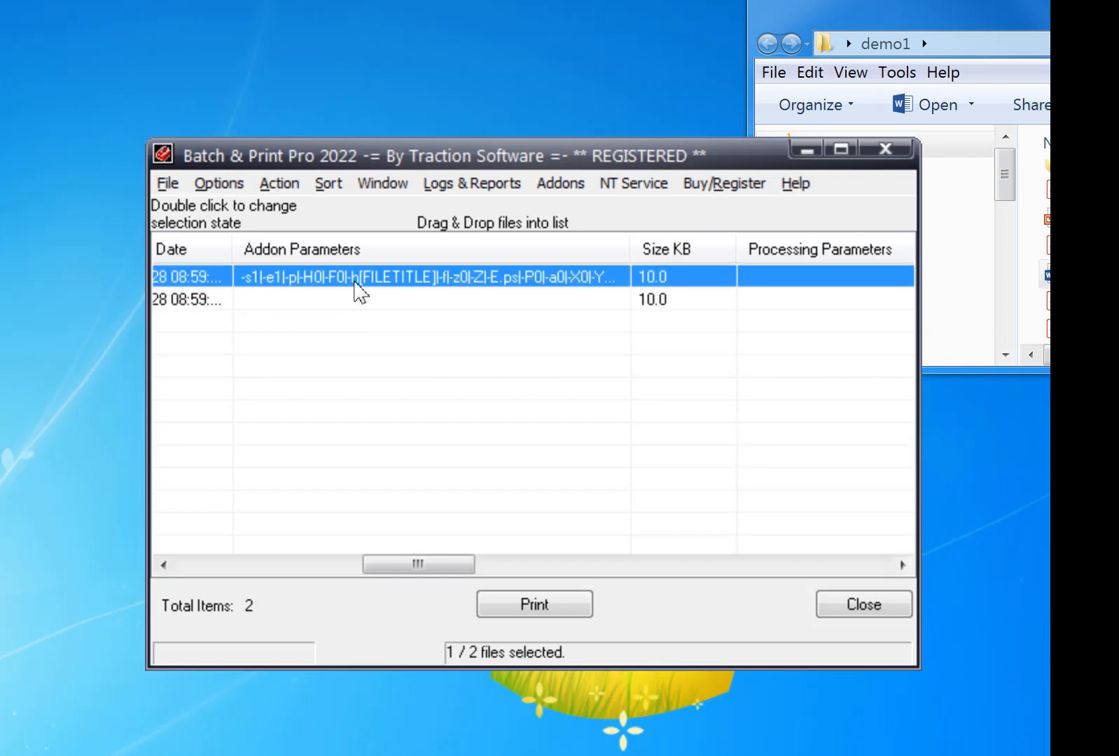
pyautogui.click(306, 302)
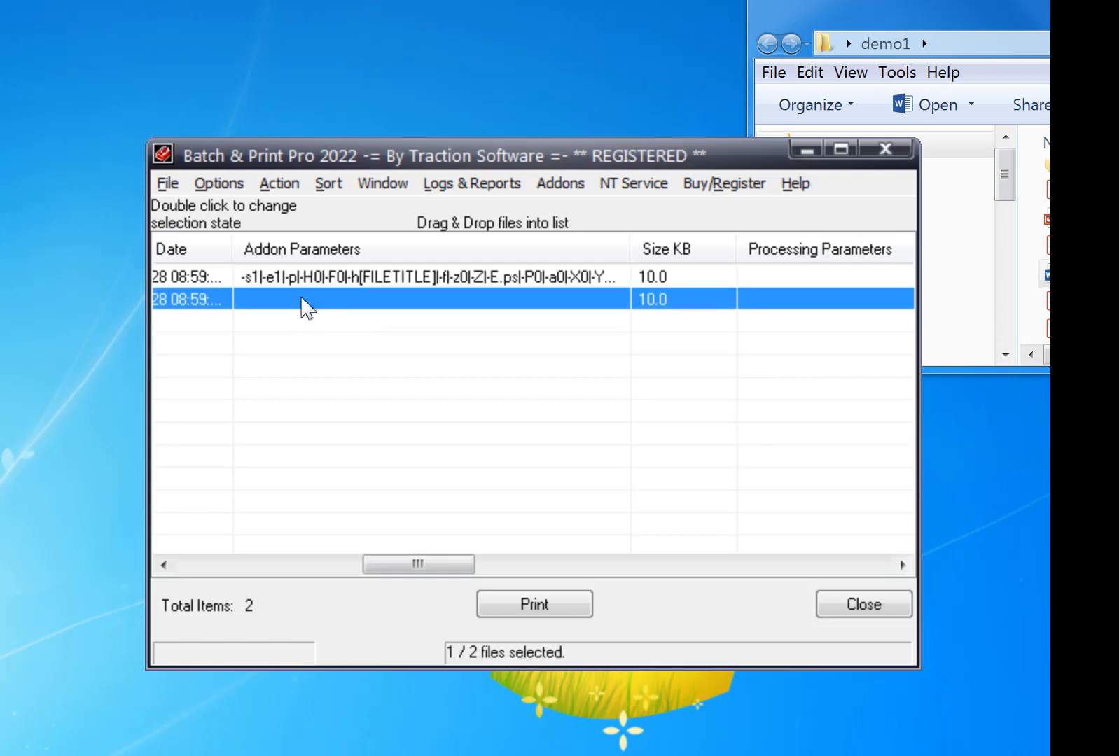
pyautogui.click(406, 281)
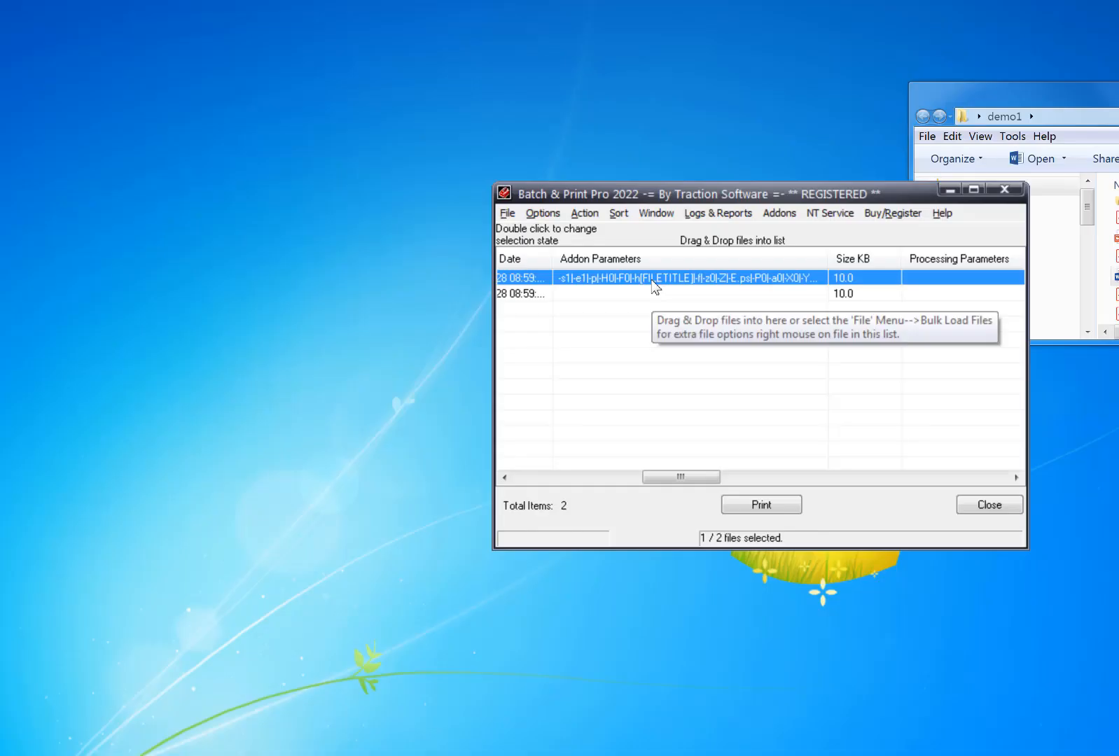
# Copy the first entry's addon parameters and save them as the default parameters for the DOC Addon.
pyautogui.rightClick(378, 287)
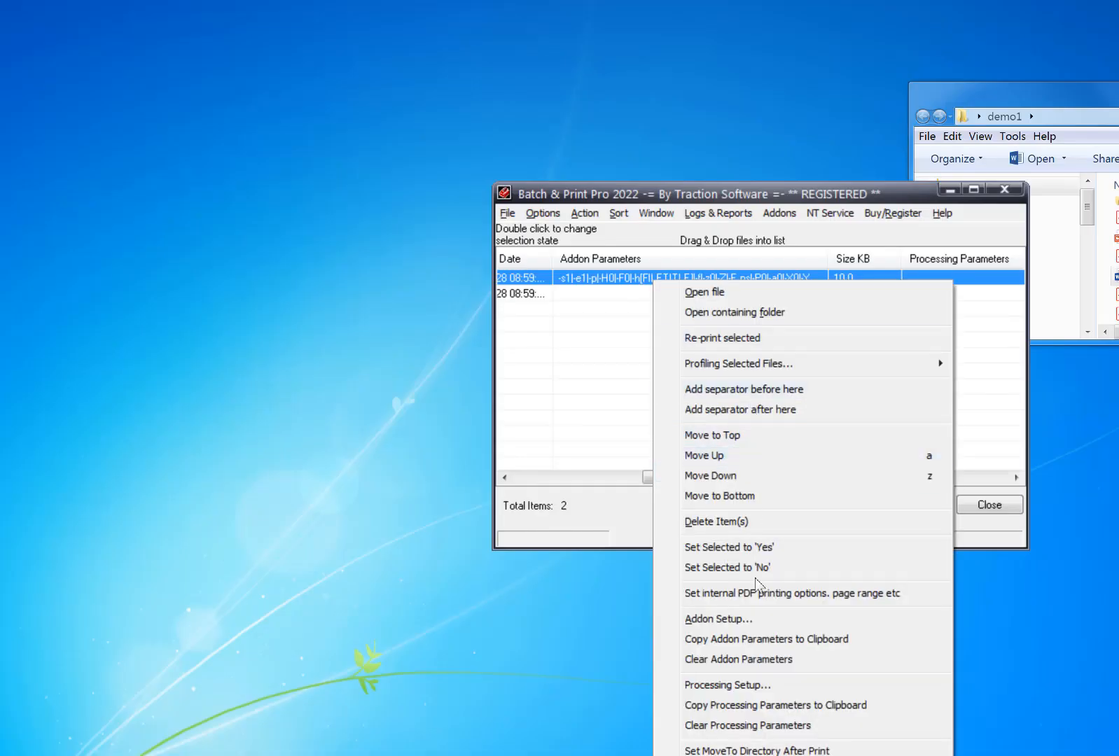
pyautogui.click(823, 639)
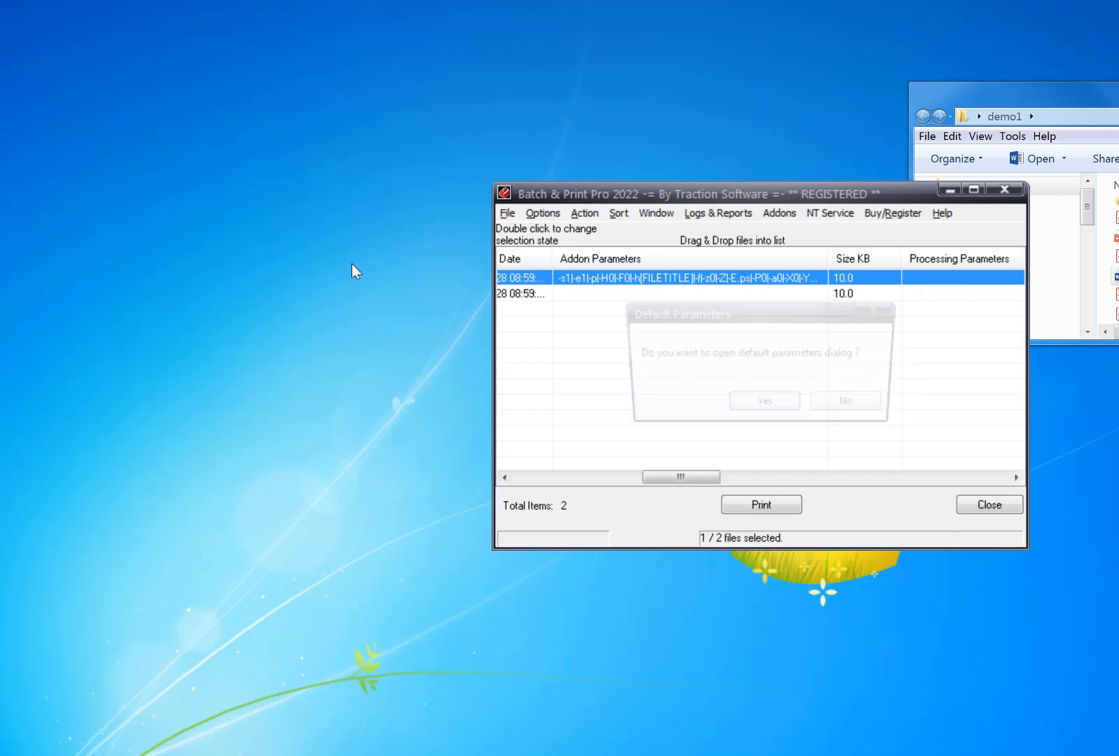
pyautogui.click(759, 407)
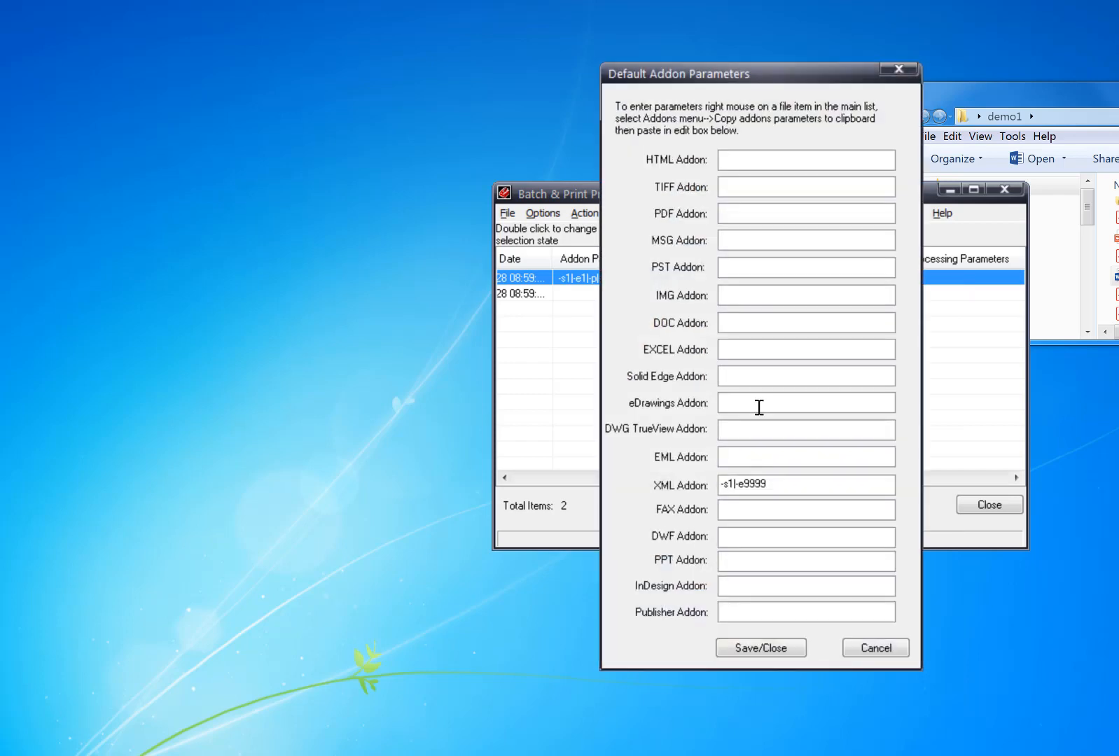
pyautogui.click(733, 322)
pyautogui.rightClick(748, 322)
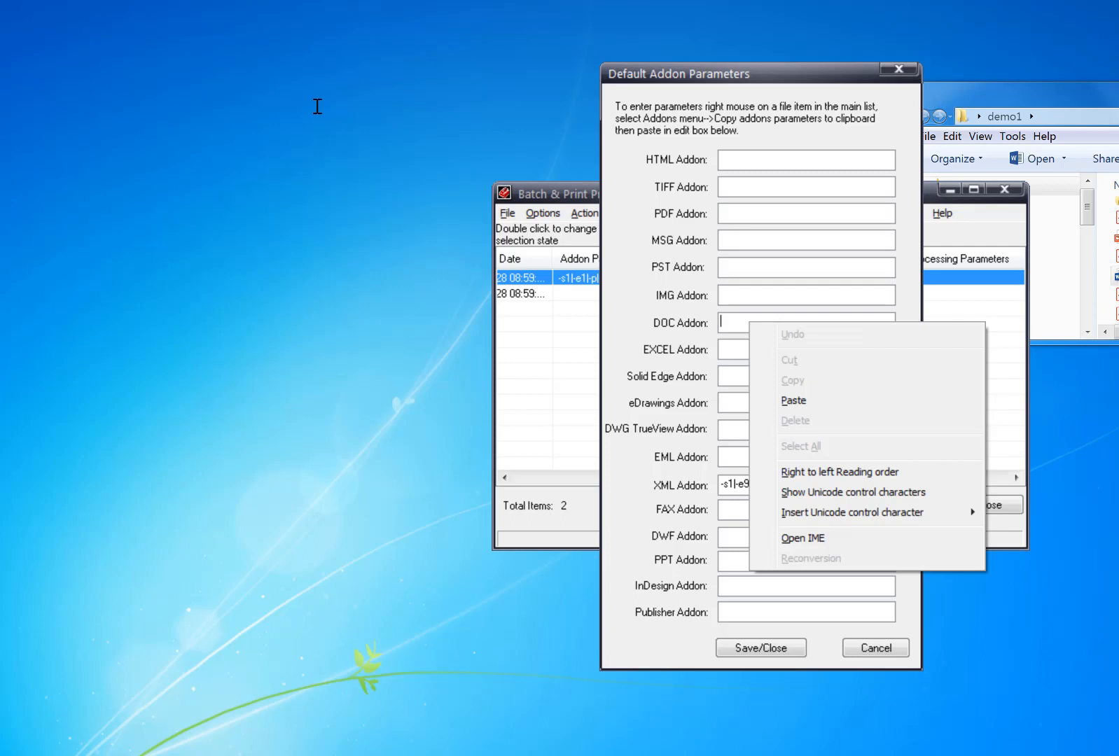
pyautogui.click(818, 405)
pyautogui.moveTo(807, 322); pyautogui.dragTo(671, 319)
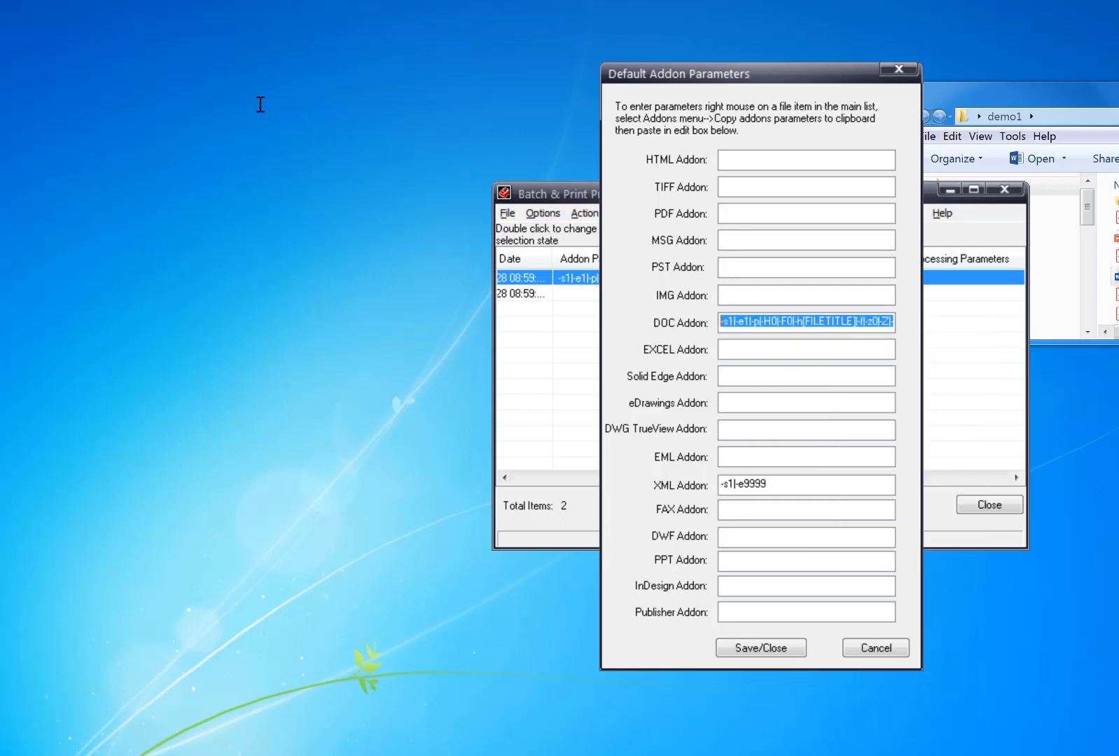
pyautogui.click(777, 647)
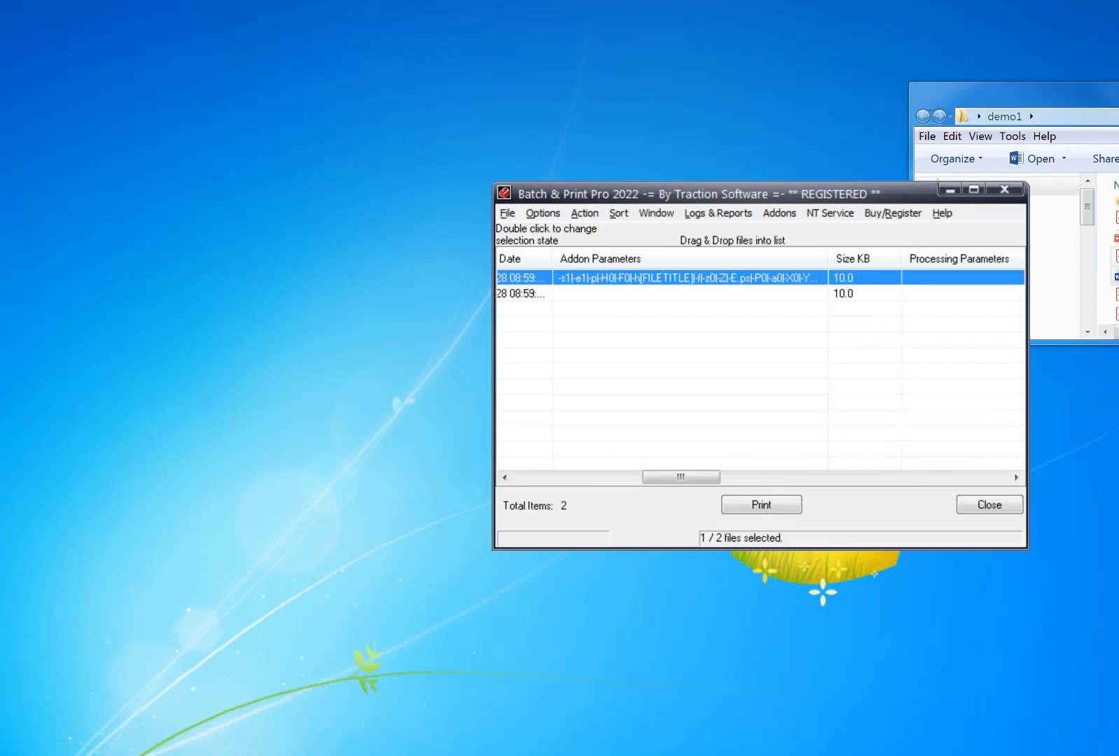
# Add 1-100.docx to the print list a third time to test the default DOC Addon parameters.
pyautogui.moveTo(1116, 276); pyautogui.dragTo(700, 343)
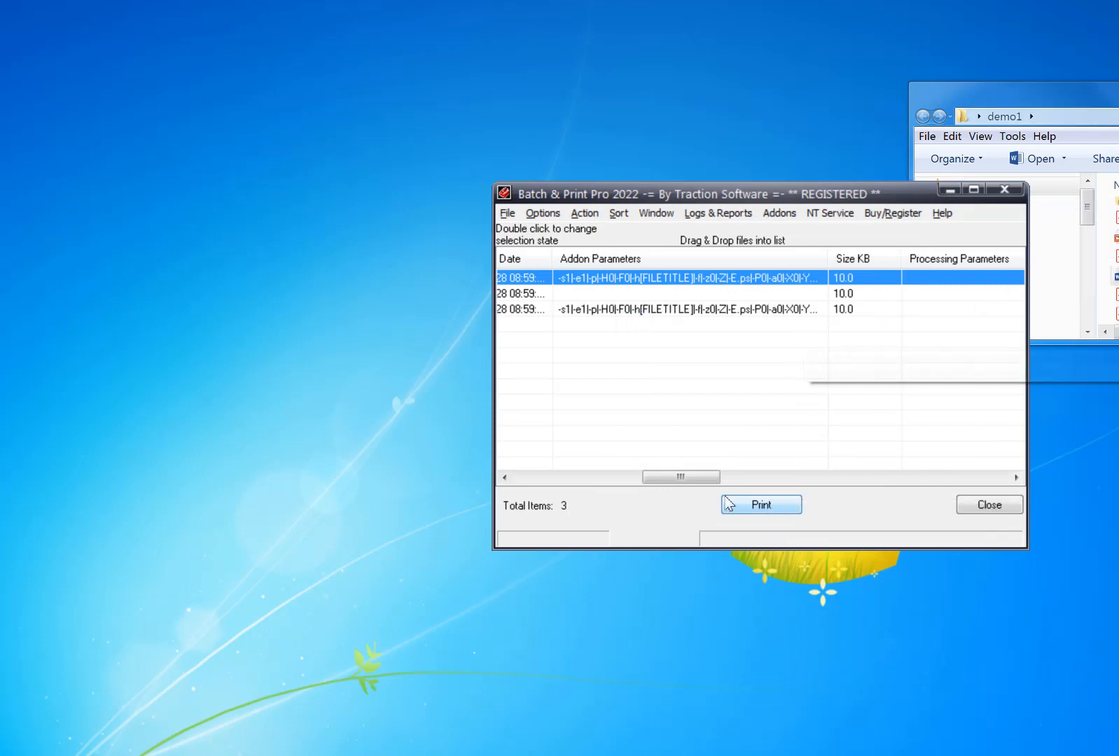
# Remove all 1-100.docx entries from the print list.
pyautogui.moveTo(710, 480); pyautogui.dragTo(581, 481)
pyautogui.hotkey('ctrl', 'a')
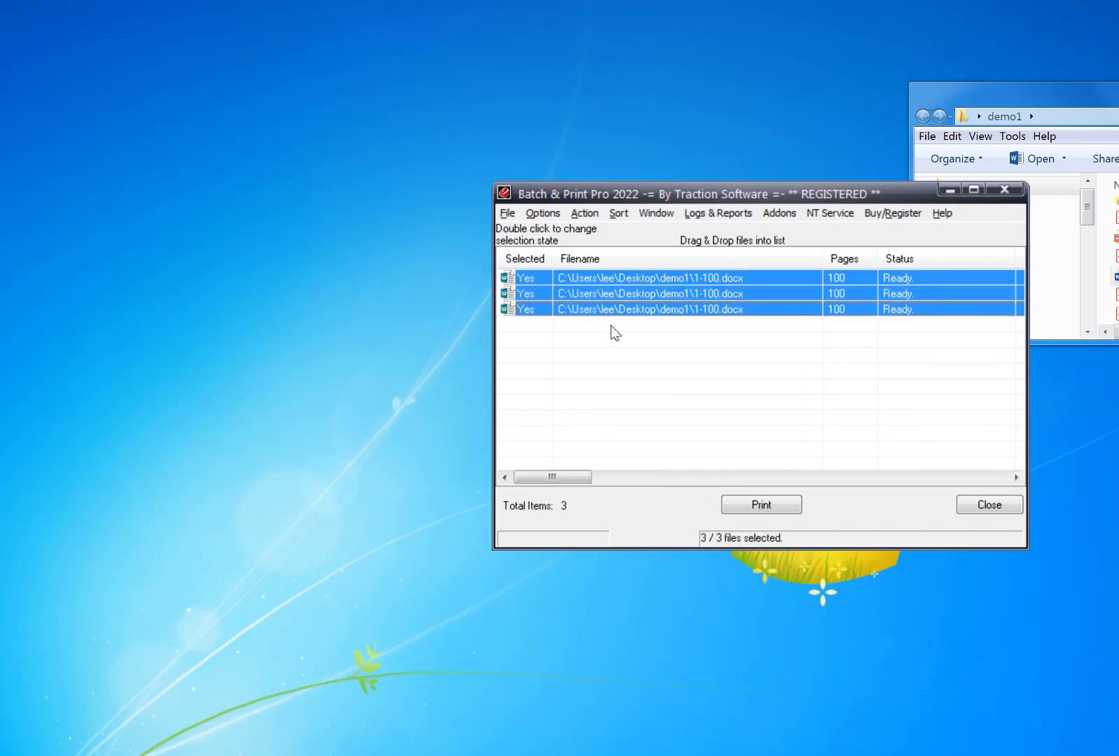
pyautogui.press('Delete')
# Add 1-100.docx to the emptied print list, check its Addon Parameters, and print it to the paused Xerox WorkCentre 5855 PS queue.
pyautogui.click(1114, 98)
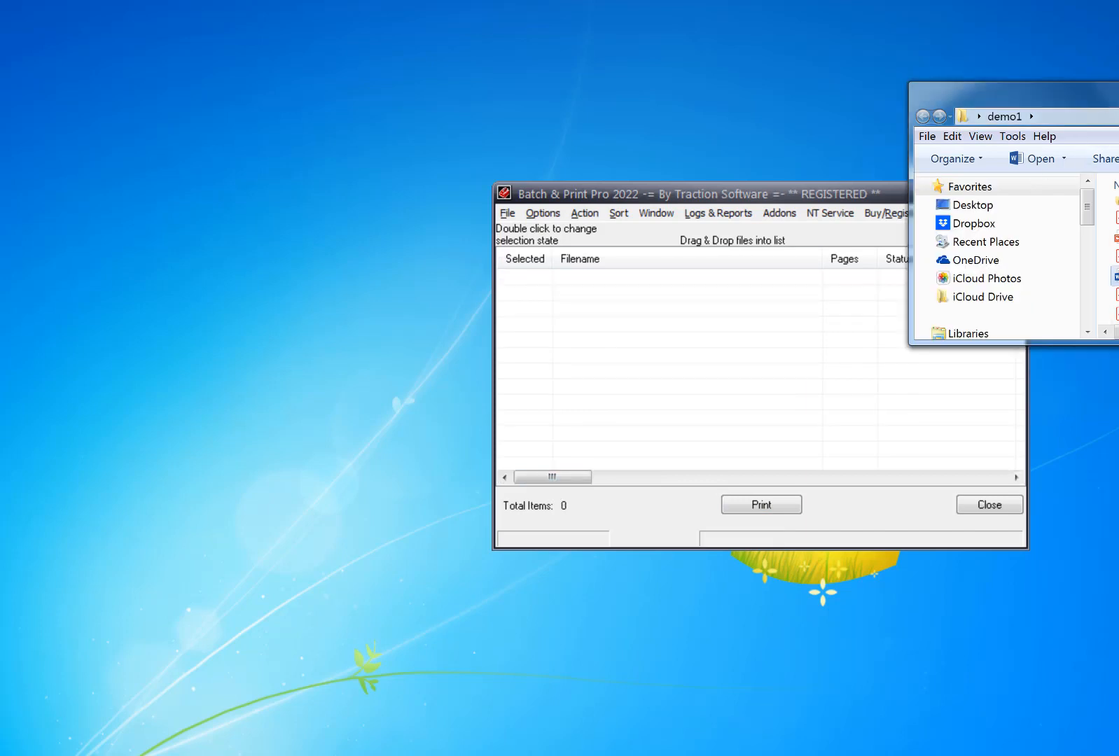
pyautogui.moveTo(1116, 276); pyautogui.dragTo(747, 328)
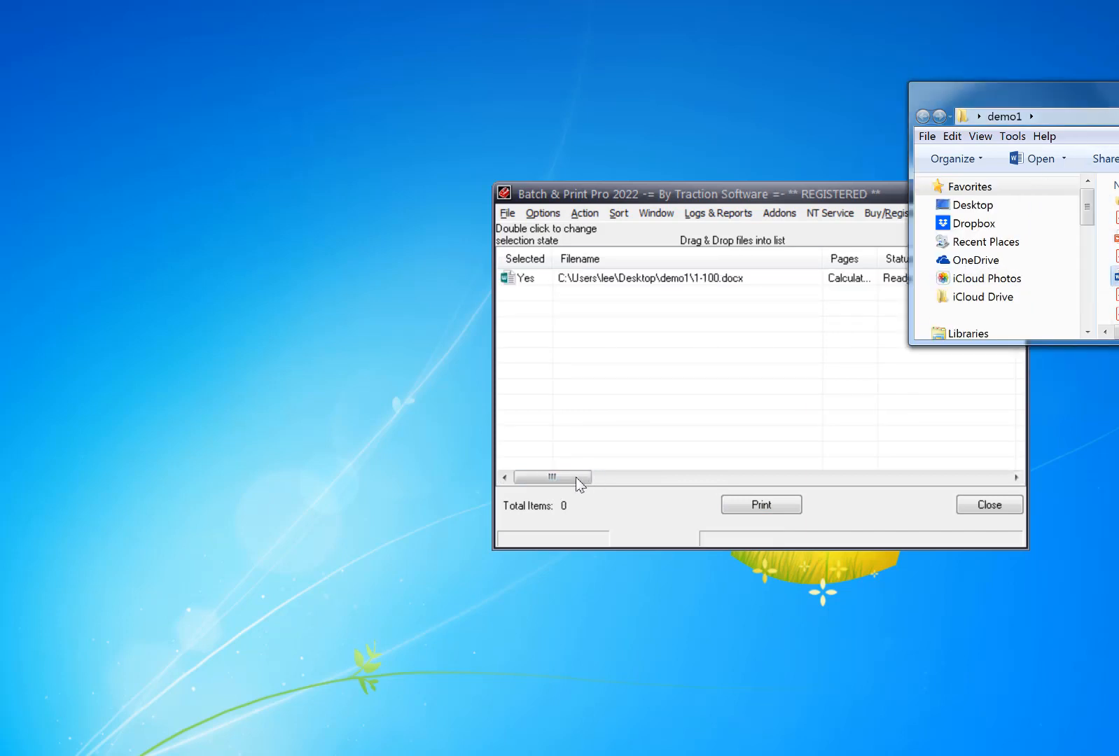
pyautogui.moveTo(575, 477); pyautogui.dragTo(711, 488)
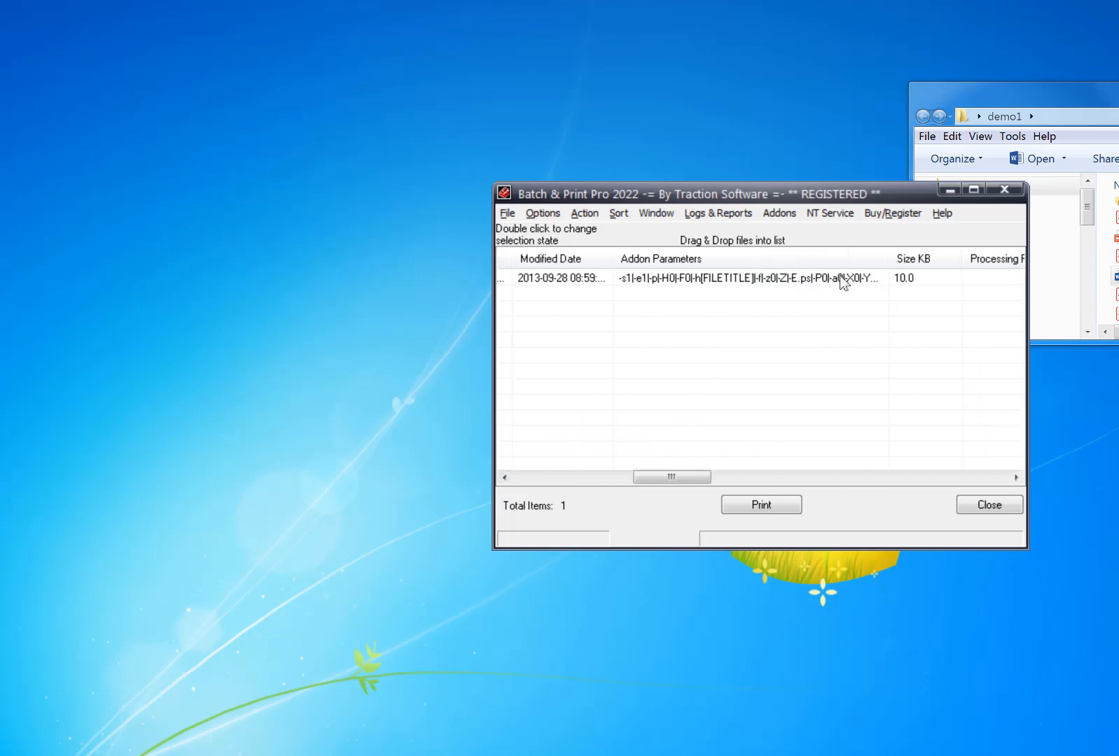
pyautogui.click(773, 505)
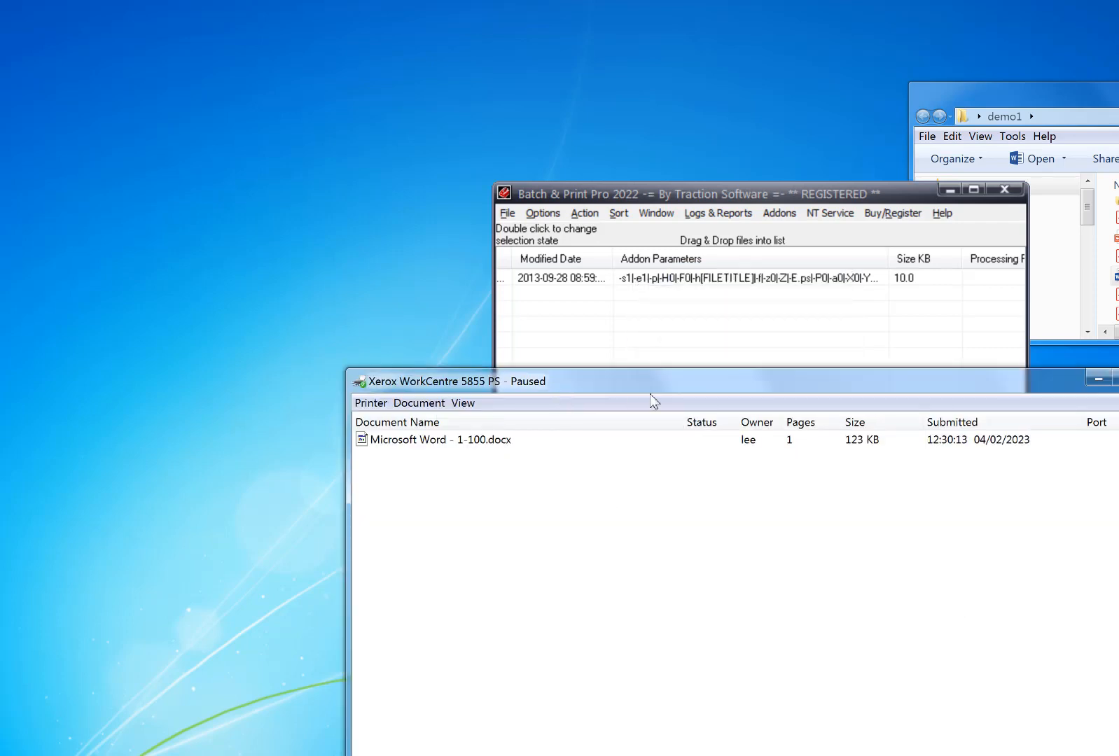
pyautogui.moveTo(650, 394); pyautogui.dragTo(796, 327)
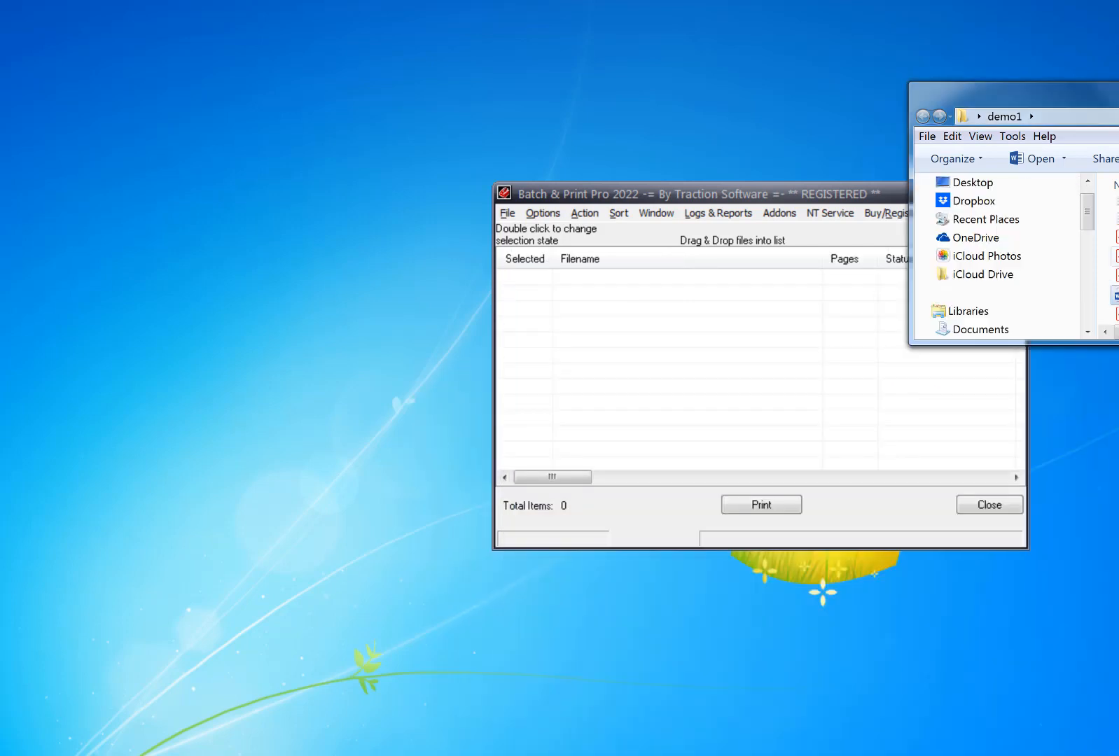
# Add test.docx from the demo1 folder to the print list, check its Addon Parameters, and print it.
pyautogui.moveTo(957, 310); pyautogui.dragTo(732, 338)
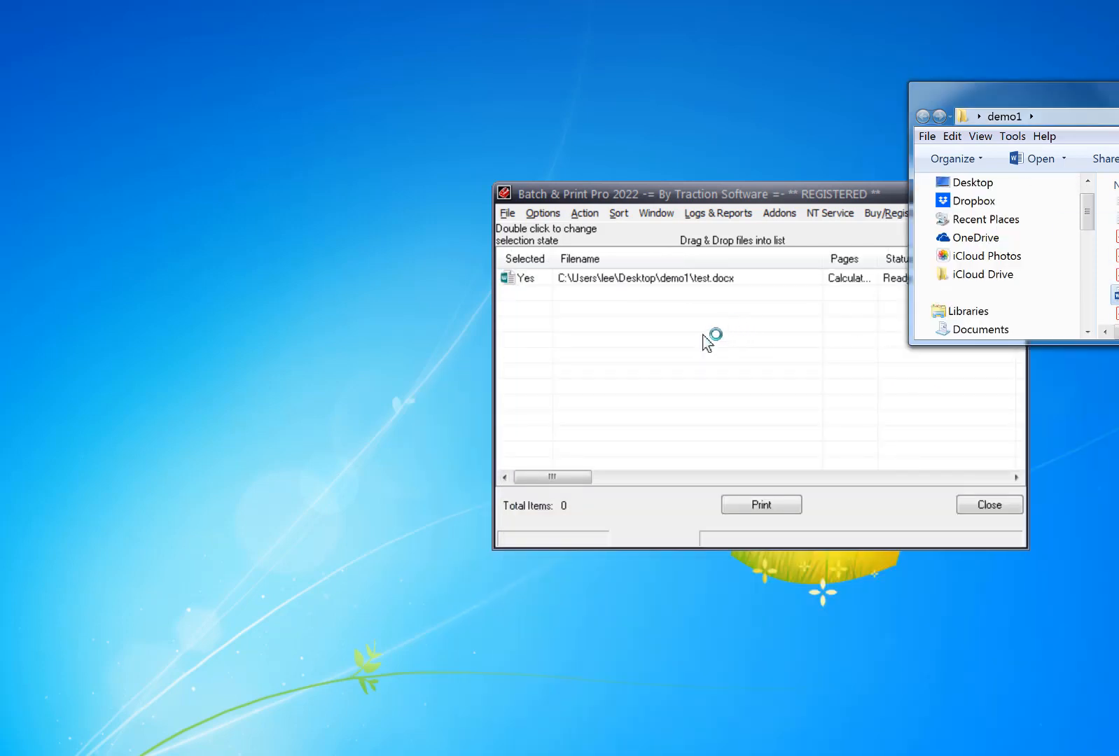
pyautogui.moveTo(565, 477); pyautogui.dragTo(553, 507)
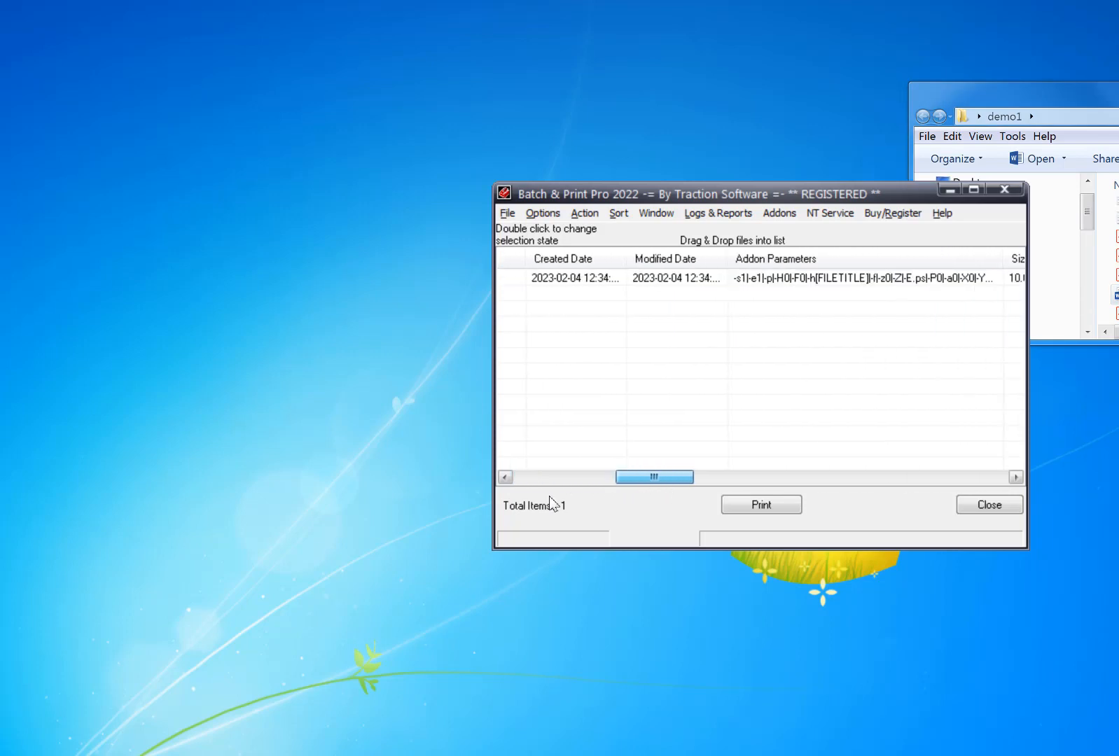
pyautogui.click(763, 507)
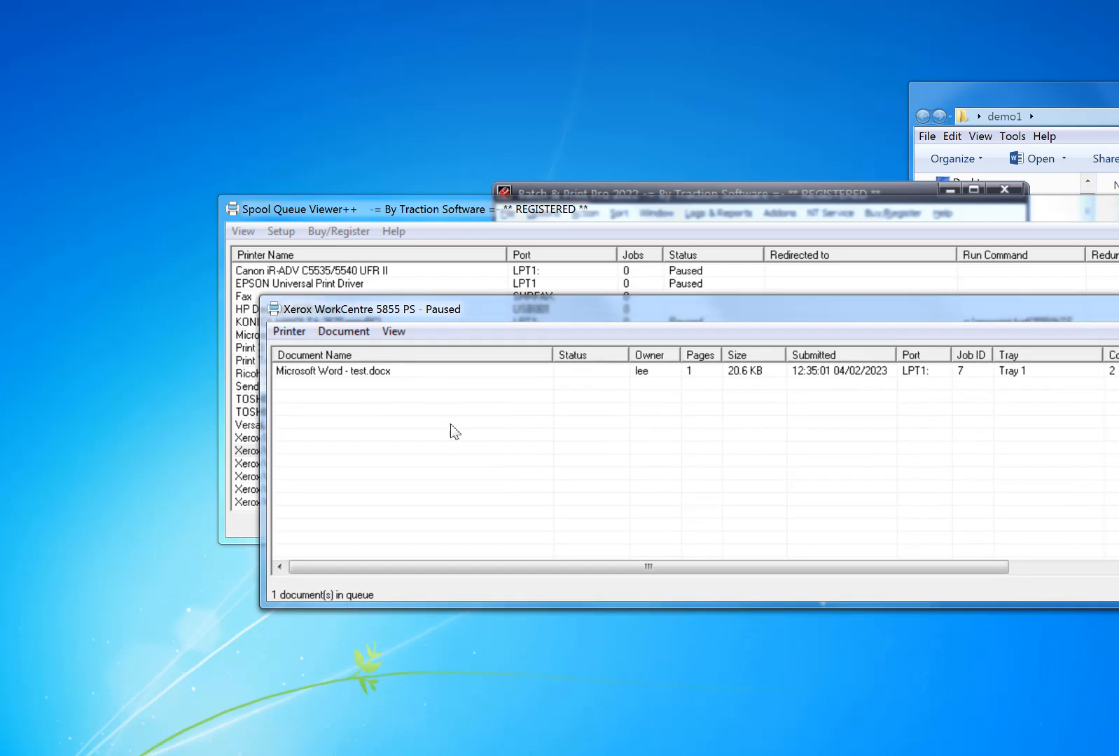
# Preview the test.docx job from the Xerox WorkCentre 5855 PS queue and compare its header with the original Word document.
pyautogui.moveTo(650, 566)
pyautogui.mouseDown()
pyautogui.moveTo(869, 584)
pyautogui.moveTo(869, 567)
pyautogui.moveTo(937, 567)
pyautogui.moveTo(648, 567)
pyautogui.mouseUp()
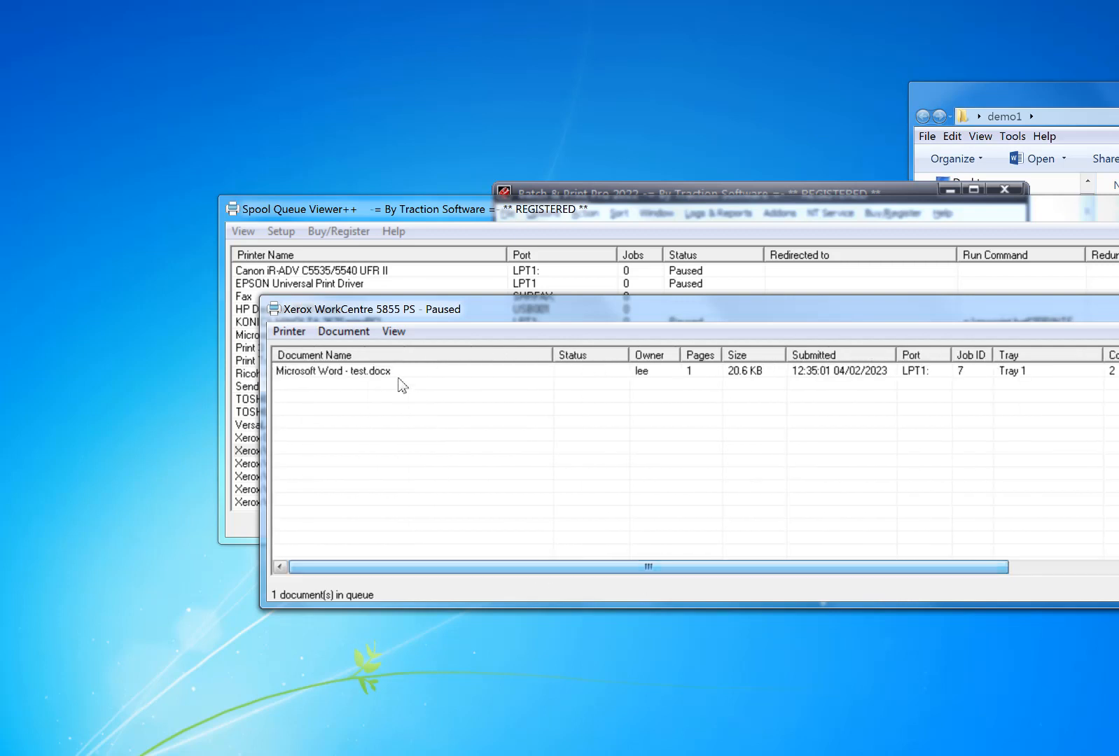
pyautogui.doubleClick(504, 371)
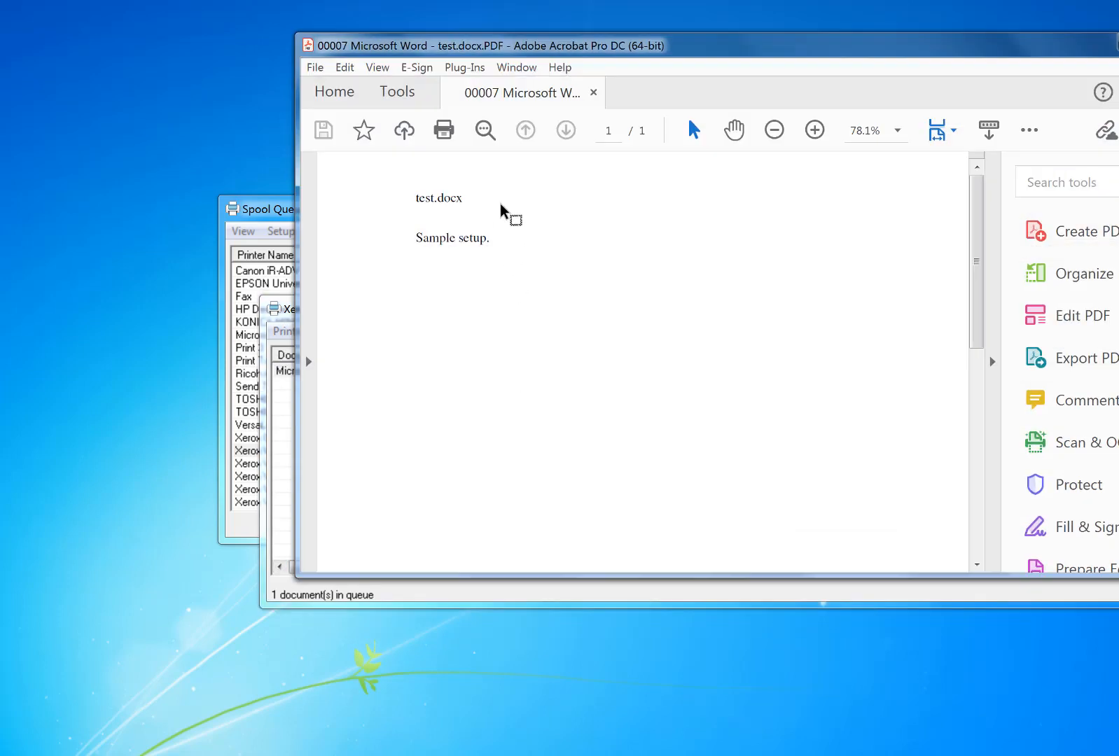
pyautogui.moveTo(499, 54); pyautogui.dragTo(574, 213)
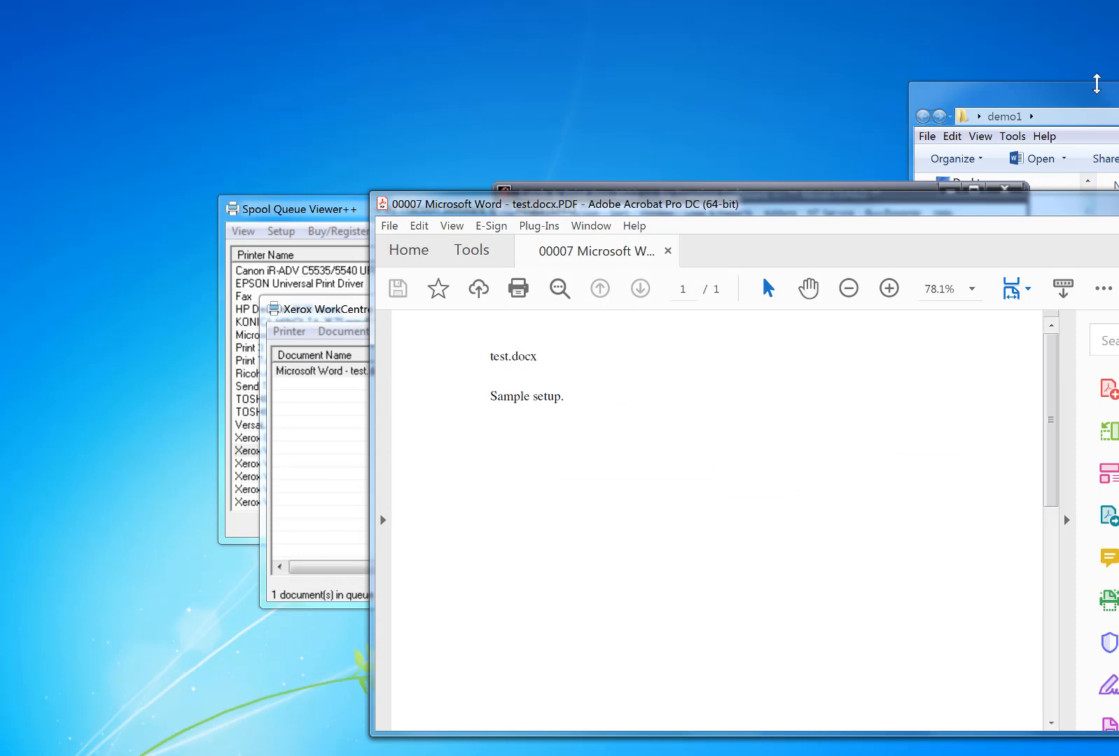
pyautogui.click(1096, 82)
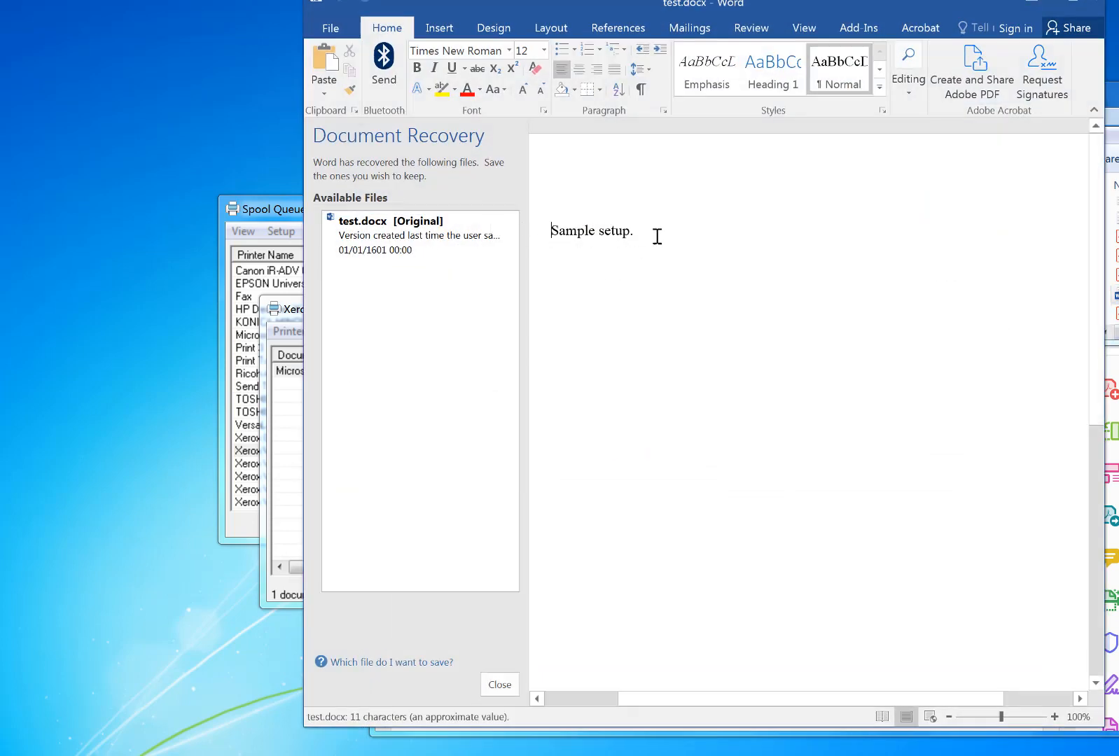
pyautogui.click(1091, 5)
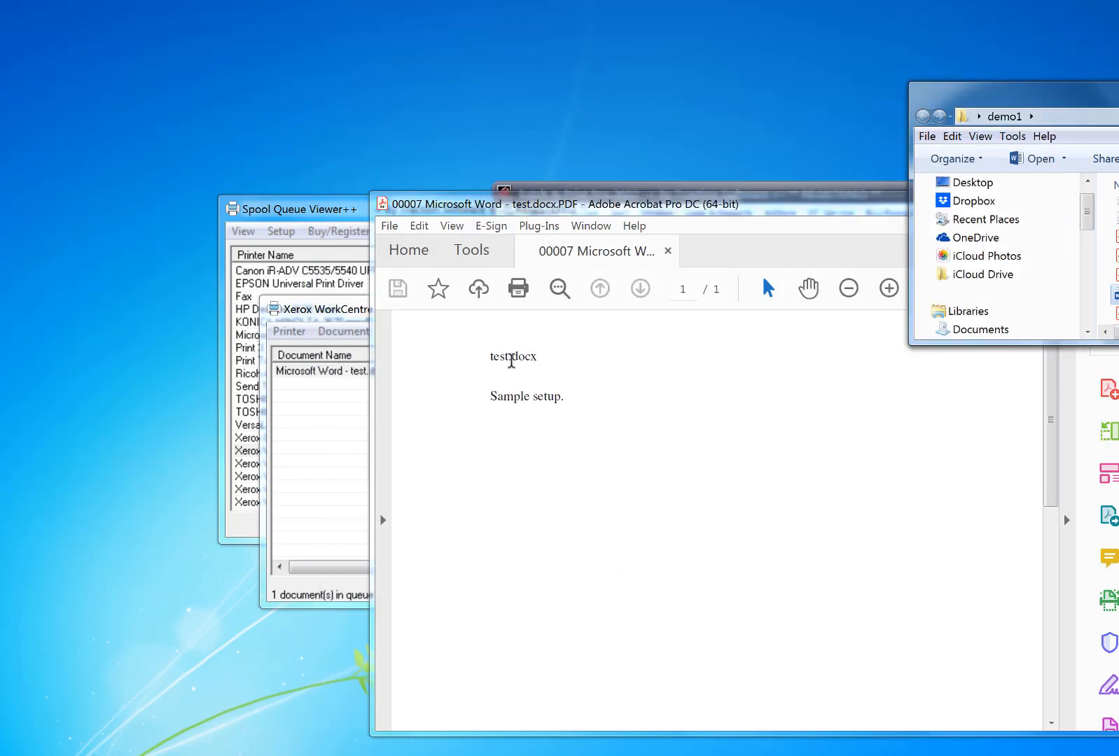
pyautogui.moveTo(487, 355); pyautogui.dragTo(566, 371)
pyautogui.click(565, 371)
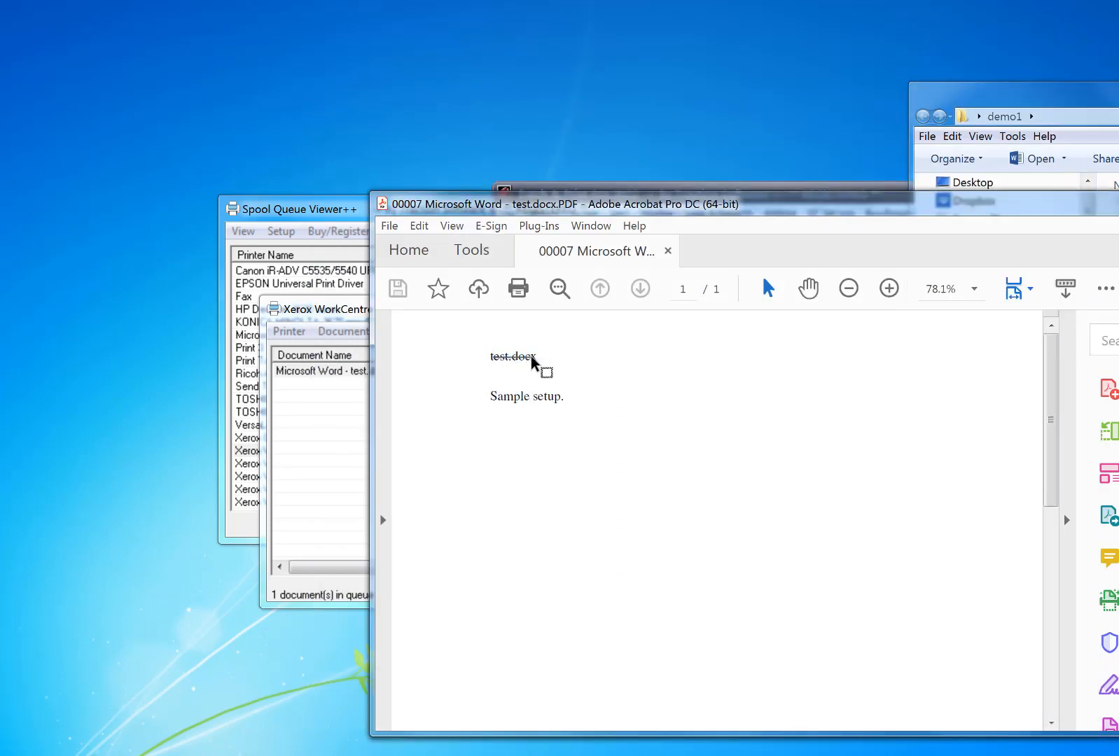
pyautogui.hotkey('alt', 'F4')
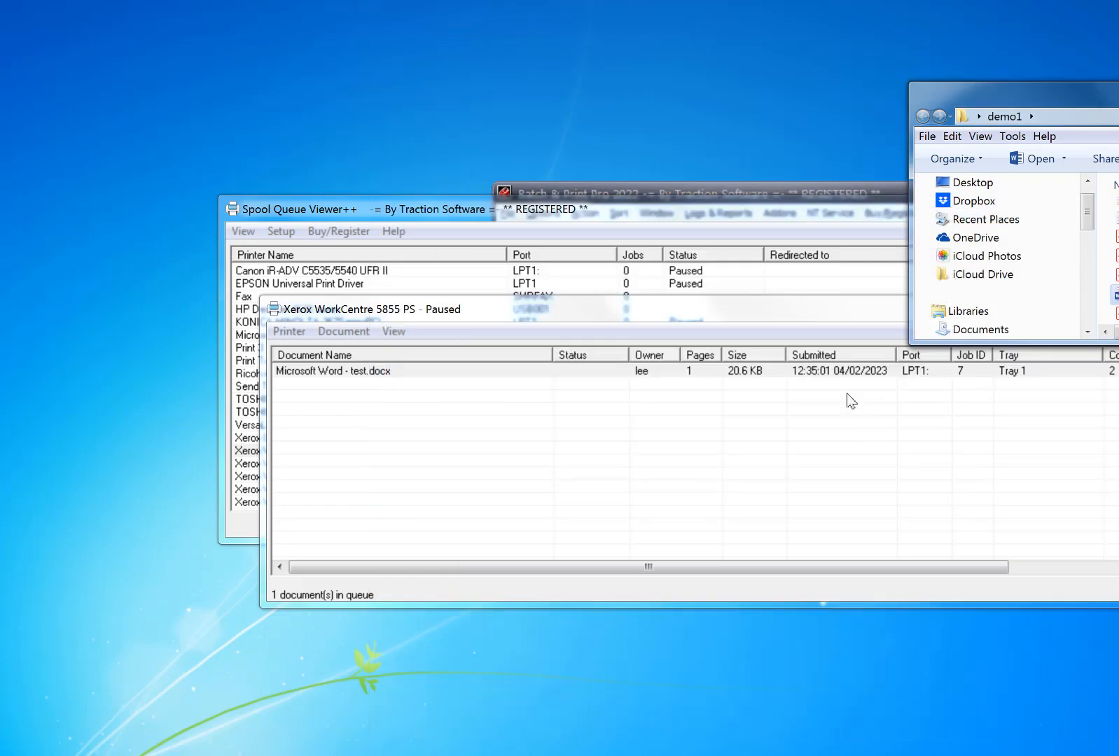
# Delete the test.docx job from the Xerox WorkCentre 5855 PS queue and return to Batch & Print Pro.
pyautogui.click(809, 372)
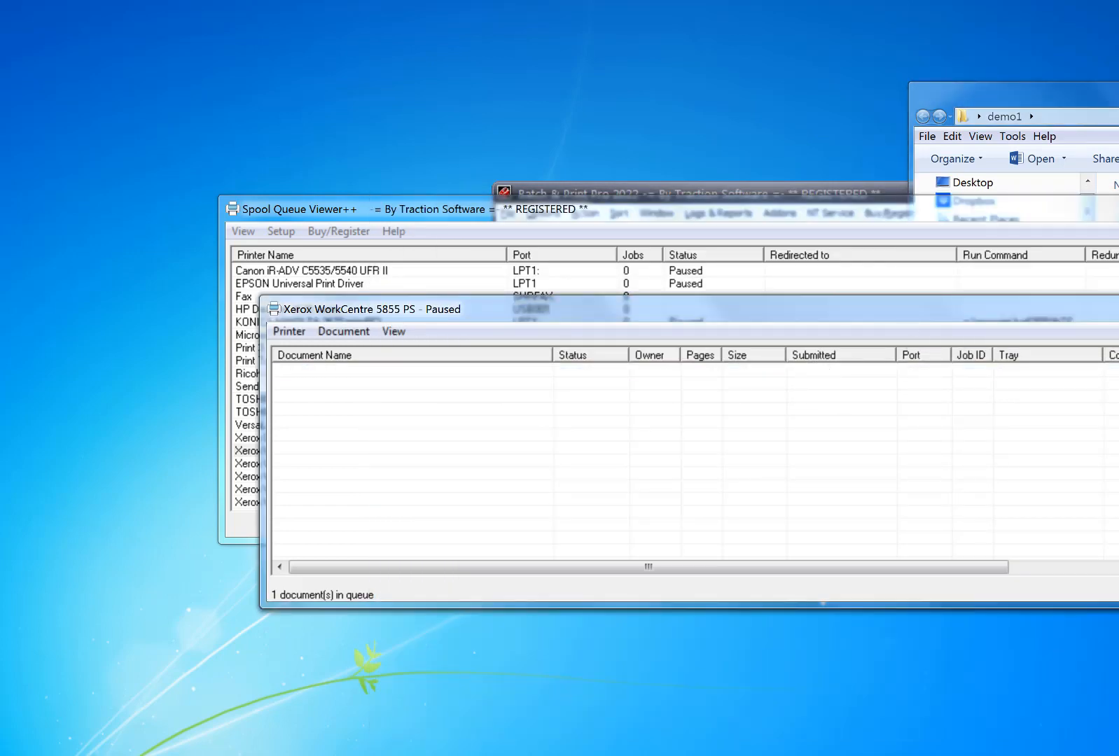
pyautogui.hotkey('alt', 'F4')
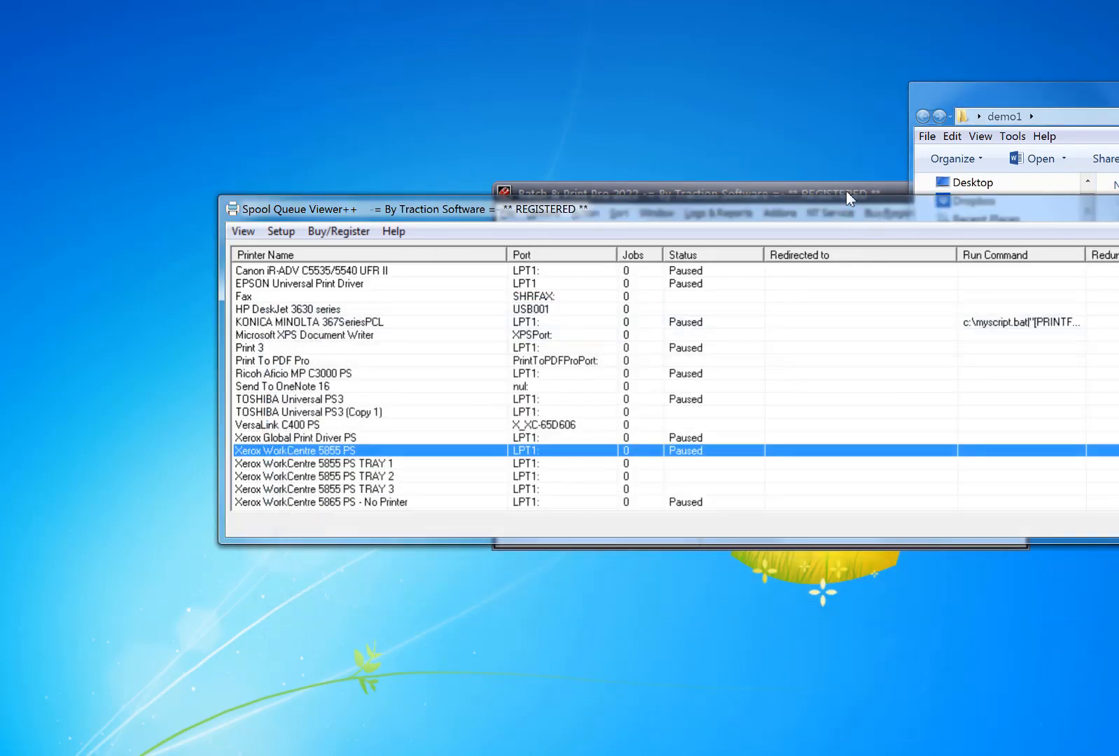
pyautogui.click(846, 192)
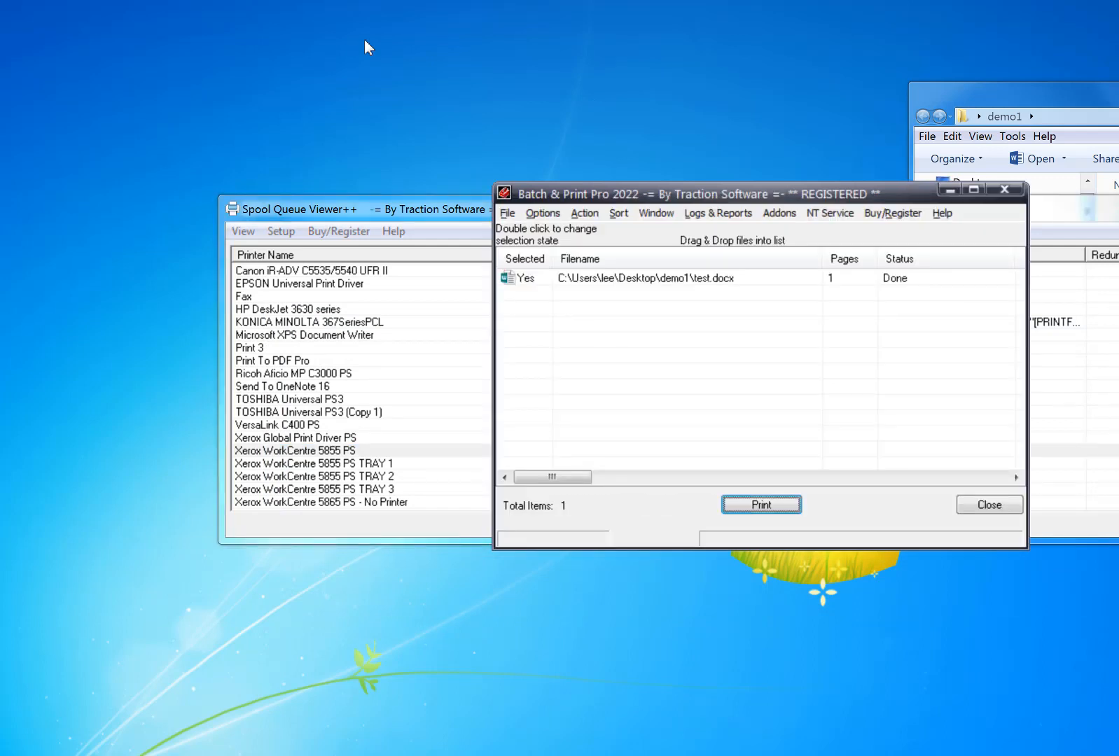
# Review the DOC addon setup of the test.docx entry, then save and exit it.
pyautogui.rightClick(731, 278)
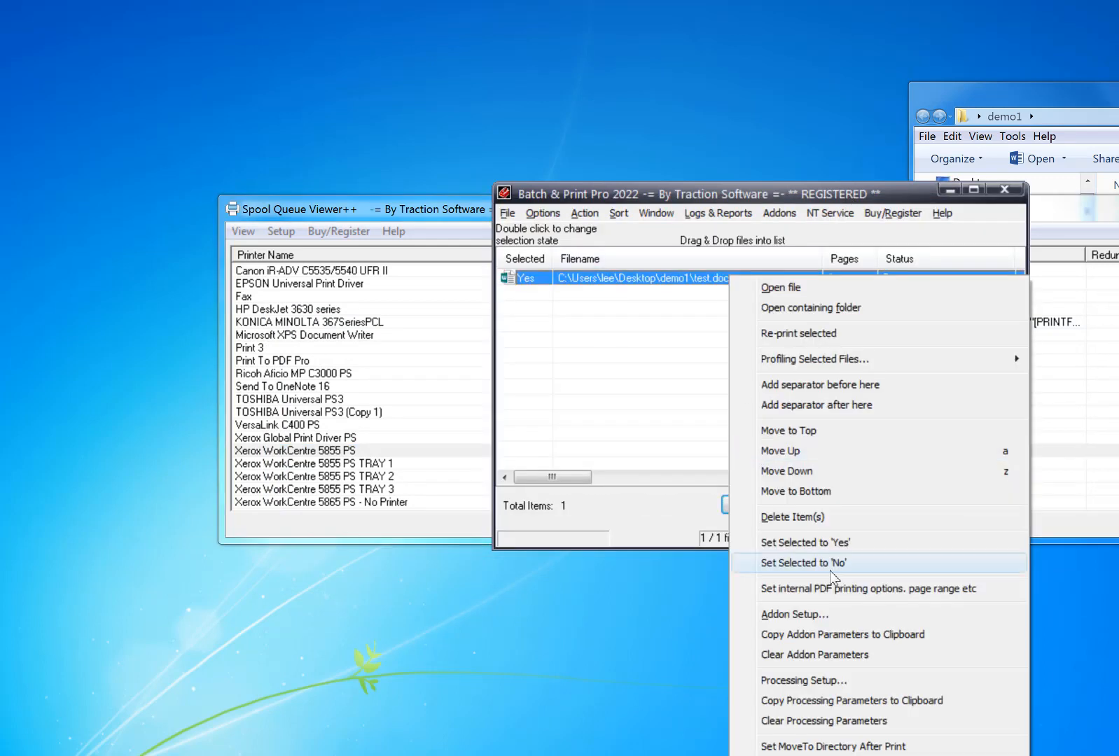
pyautogui.click(844, 615)
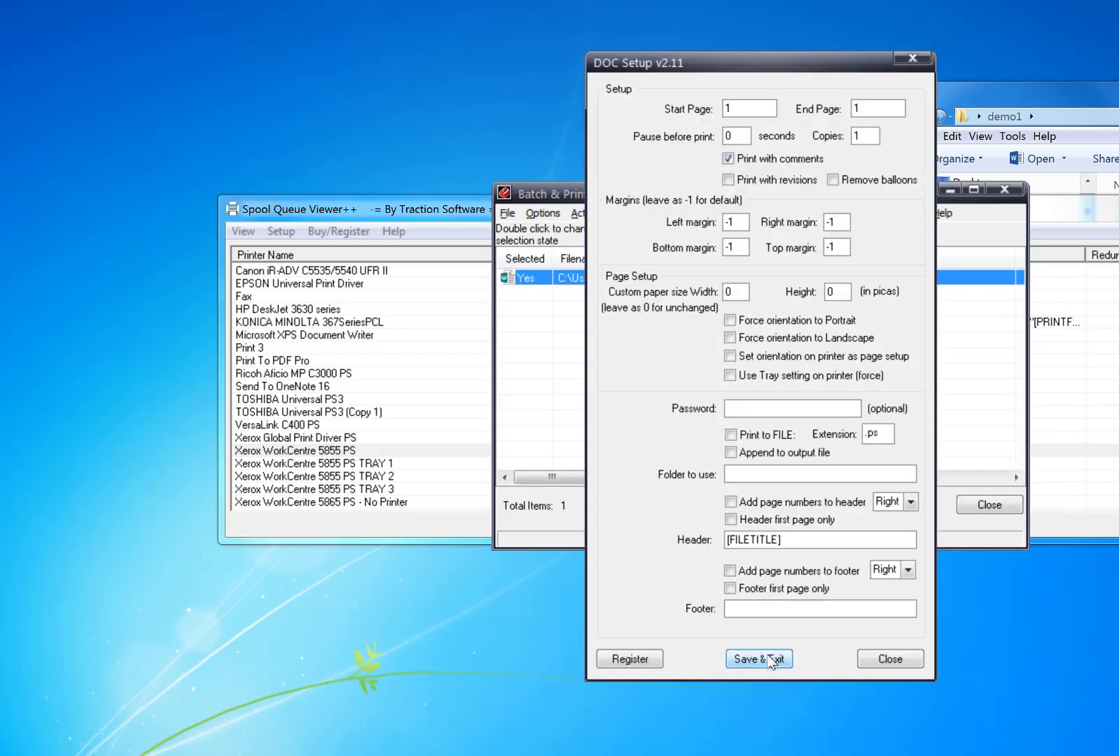
pyautogui.click(770, 660)
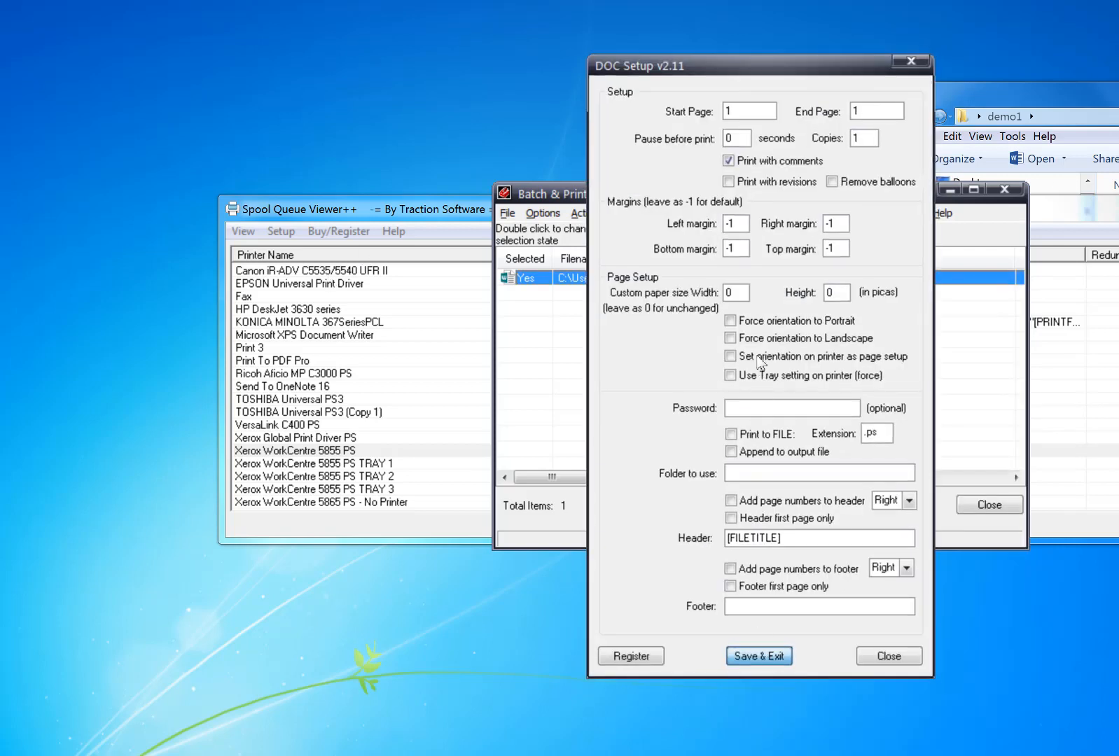
# Add test.docx to the print list a second time and select both entries.
pyautogui.click(1099, 97)
pyautogui.moveTo(1117, 295); pyautogui.dragTo(788, 367)
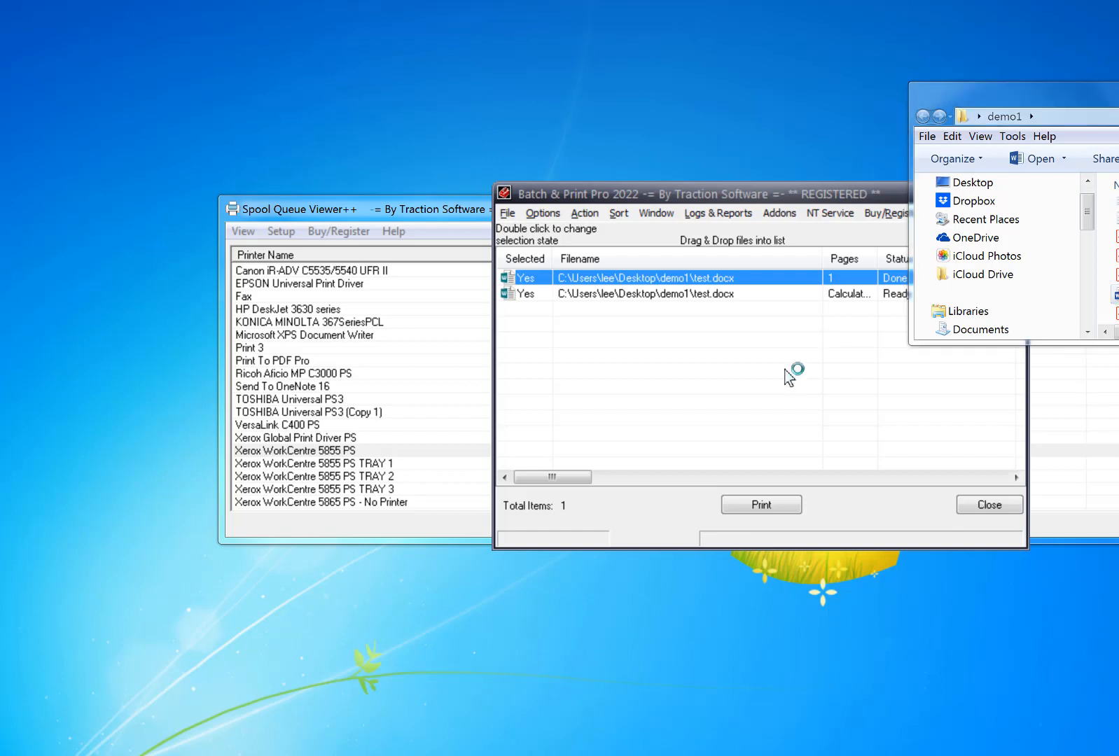
pyautogui.click(721, 280)
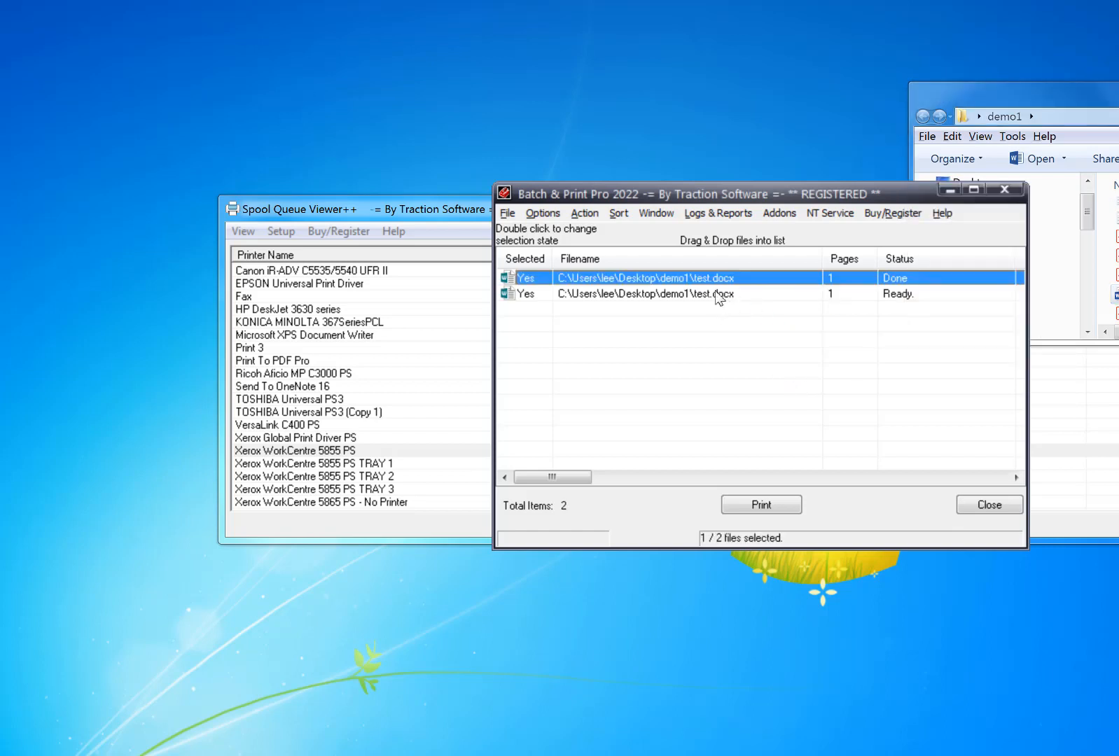
pyautogui.keyDown('shift'); pyautogui.click(717, 293); pyautogui.keyUp('shift')
# In the addon setup of both test.docx entries, enable page numbers in the header and the header on the first page only, then save.
pyautogui.rightClick(717, 293)
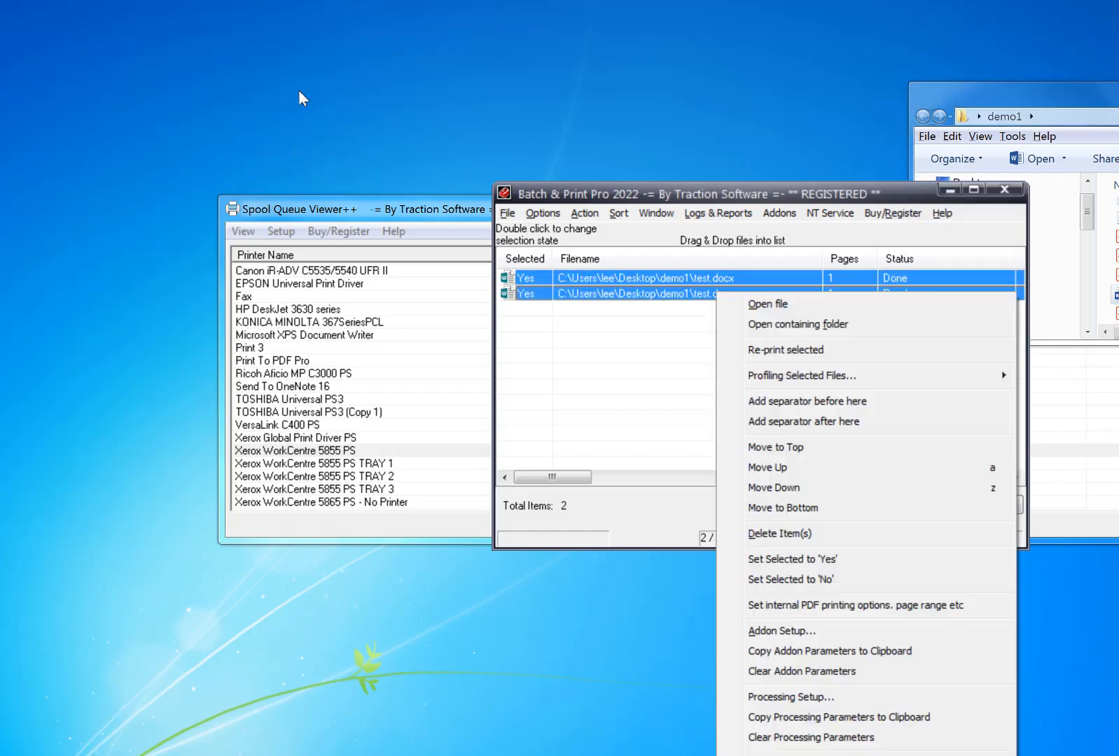
pyautogui.click(805, 630)
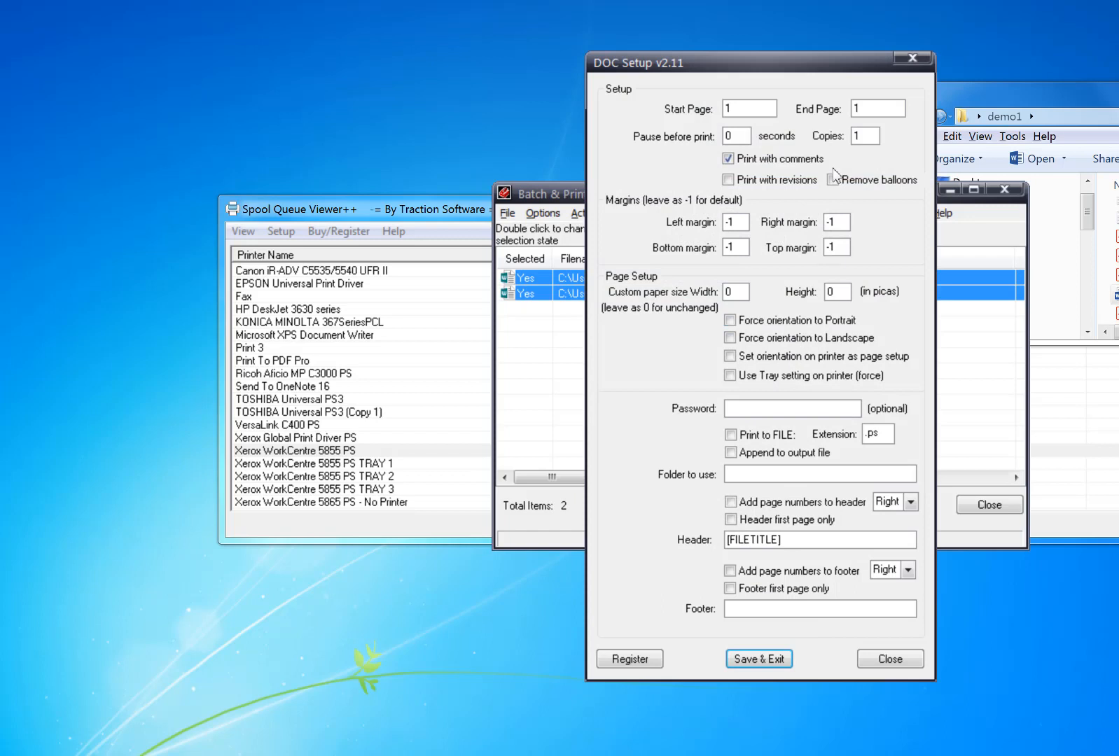
pyautogui.click(911, 502)
pyautogui.click(911, 502)
pyautogui.click(776, 522)
pyautogui.click(767, 659)
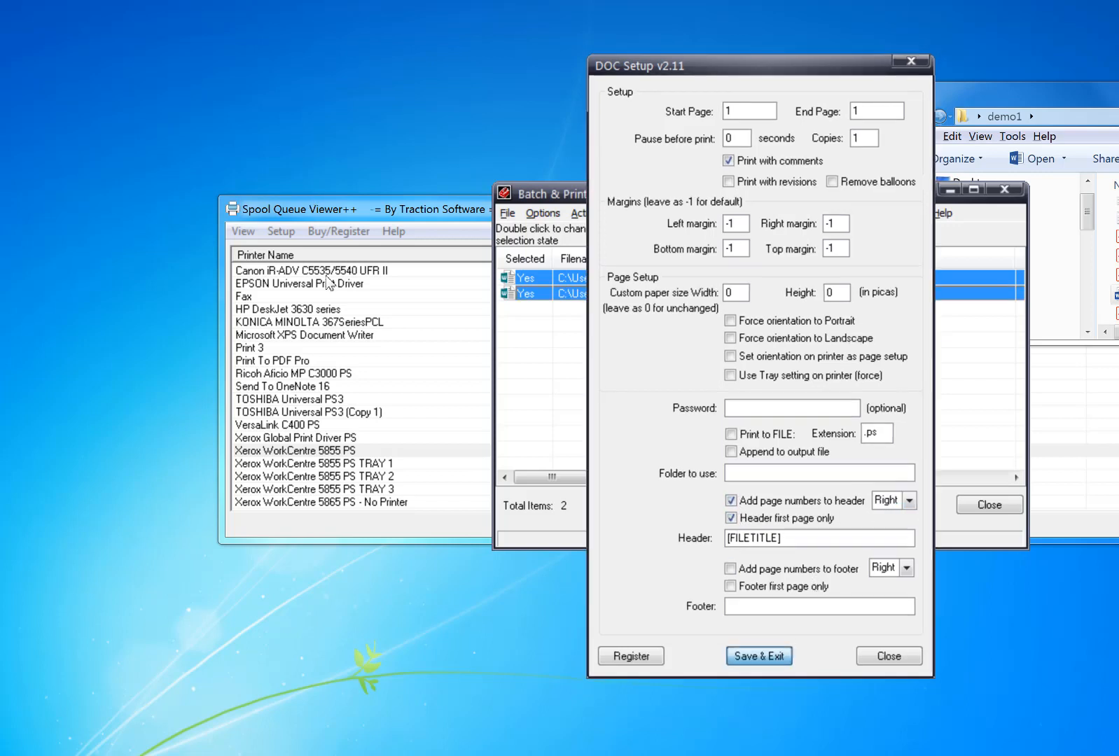
pyautogui.moveTo(566, 476); pyautogui.dragTo(534, 483)
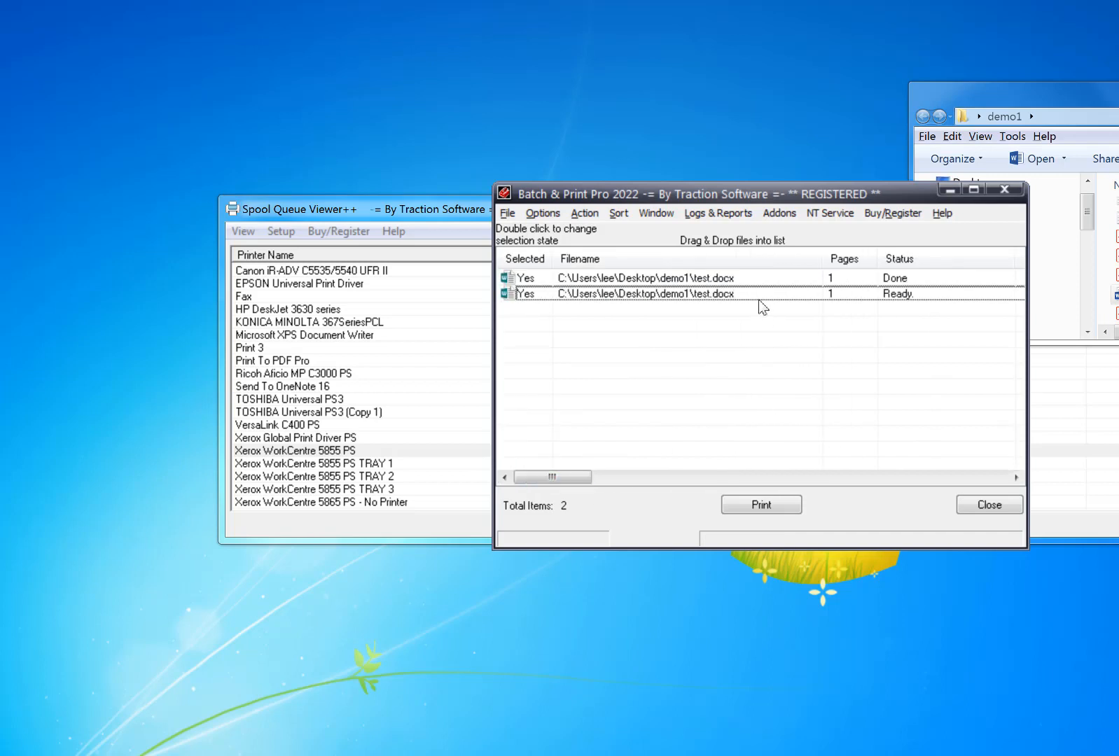
# Save the print list with its addon parameters as the addon batch file test.aob in C:\test\copies.
pyautogui.click(779, 213)
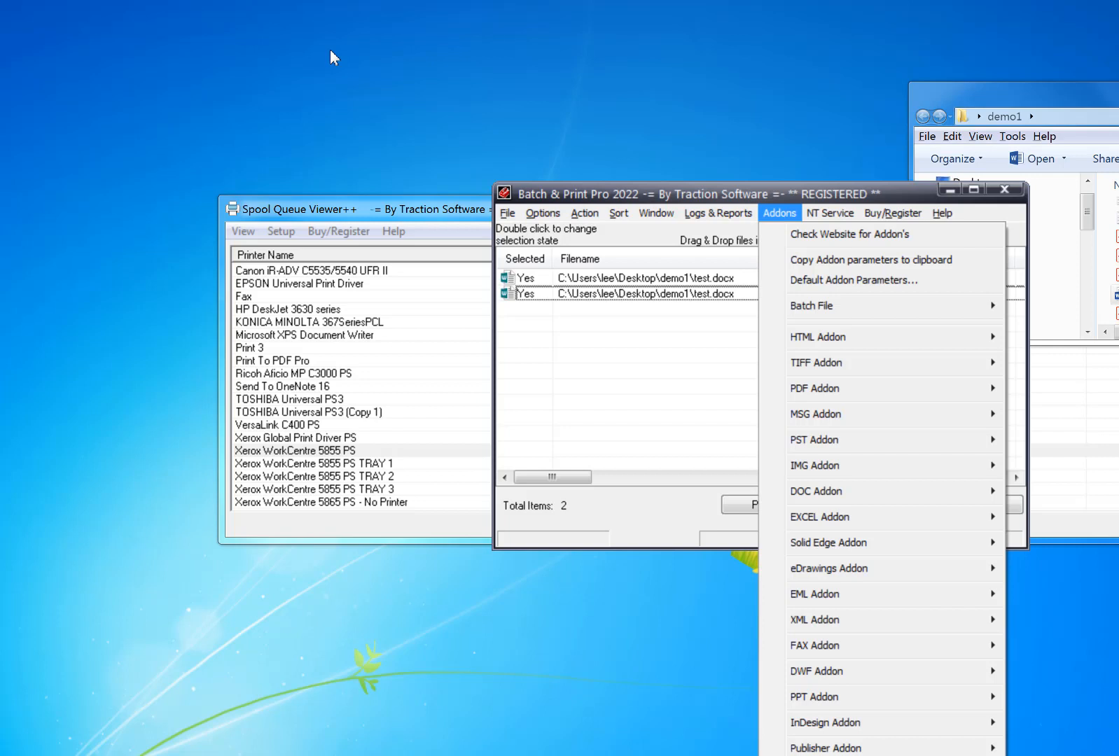
pyautogui.moveTo(836, 308)
pyautogui.click(1049, 367)
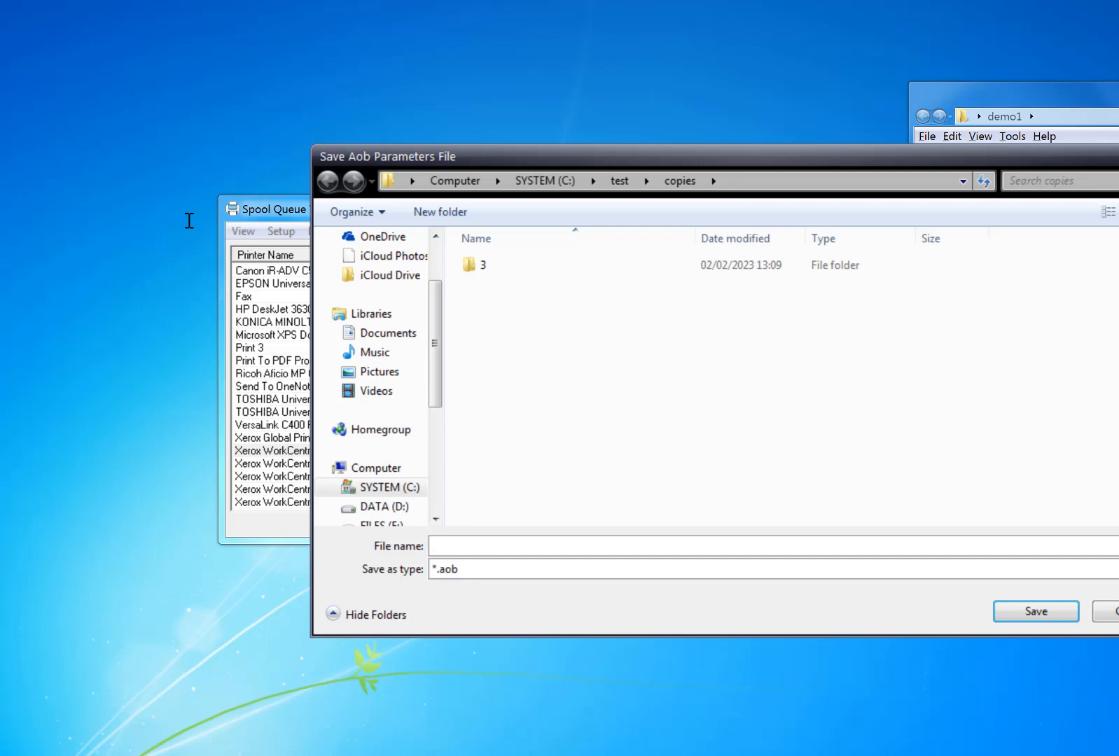
pyautogui.write('test')
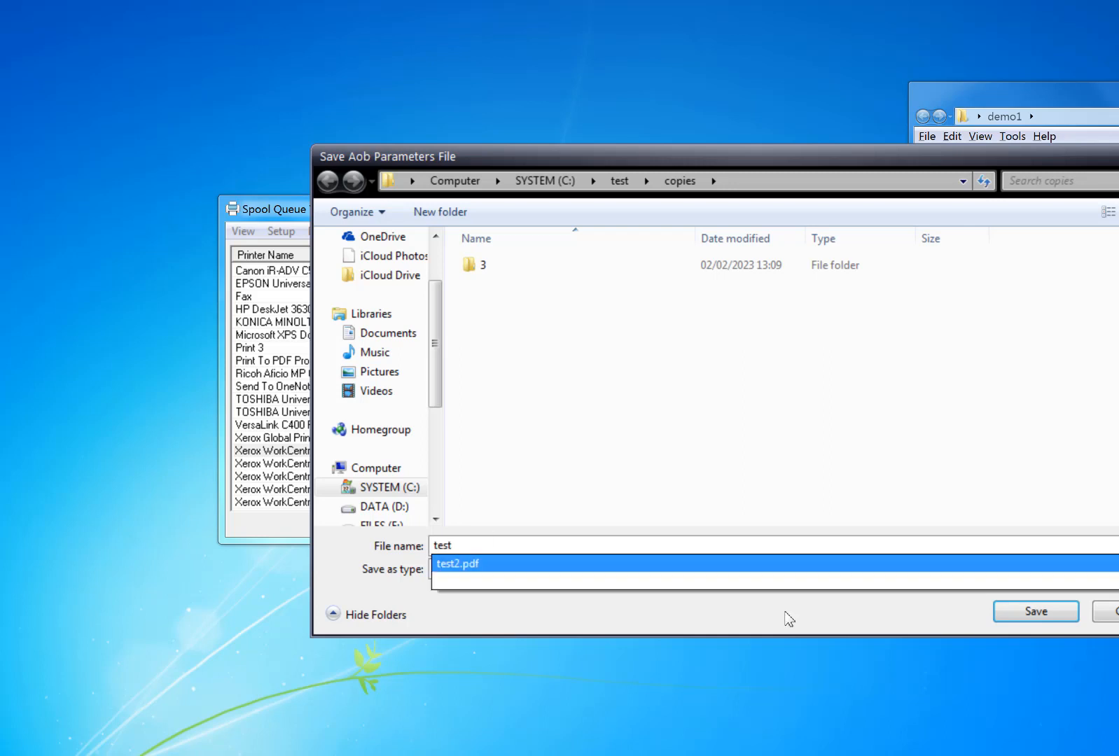
pyautogui.click(1071, 617)
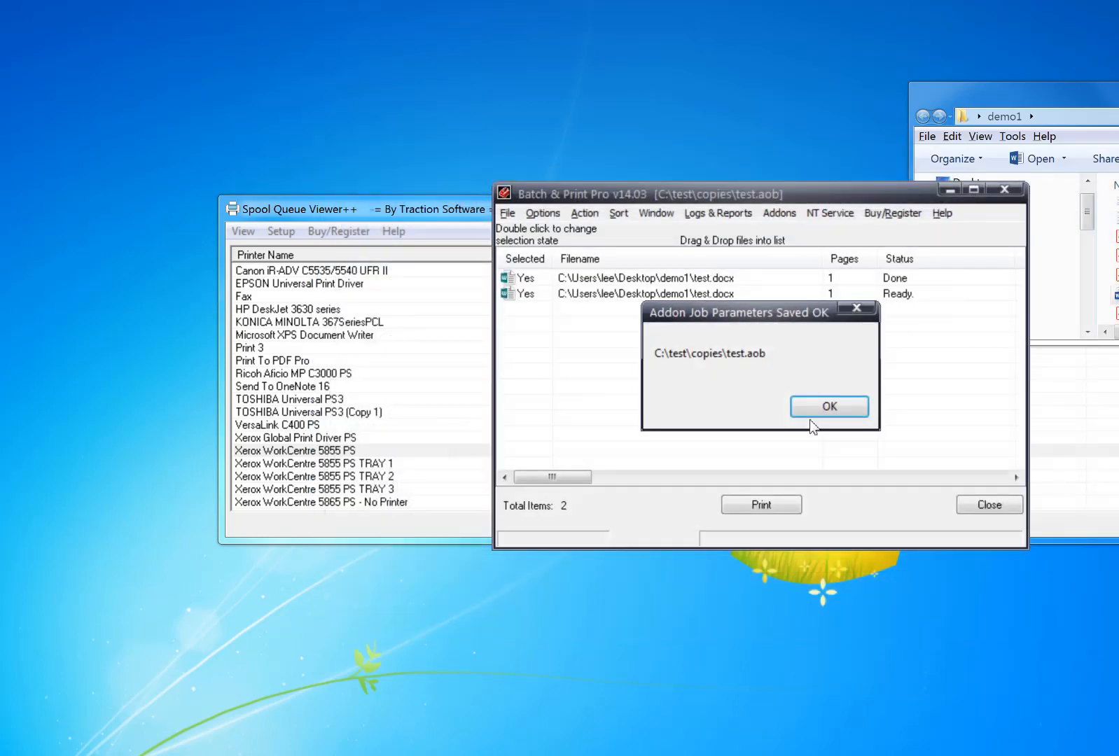
pyautogui.click(837, 406)
# Append the saved test.aob batch file to the print list and check the Addon Parameters of all entries.
pyautogui.click(765, 217)
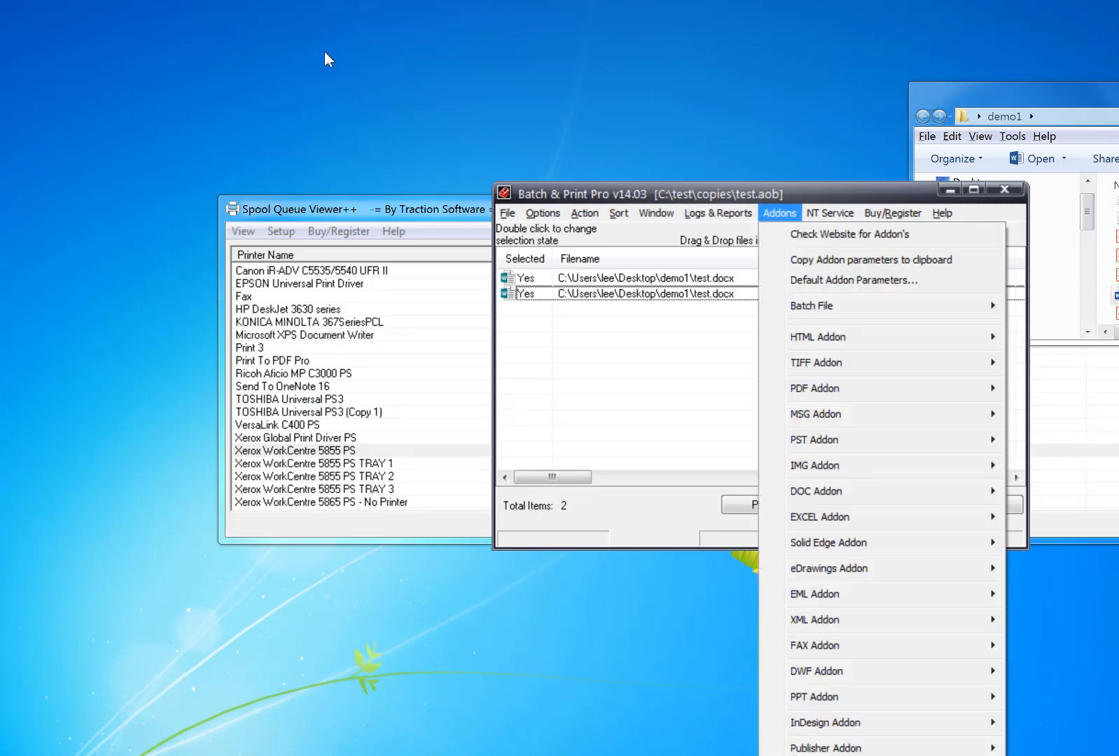
pyautogui.moveTo(809, 312)
pyautogui.click(1050, 325)
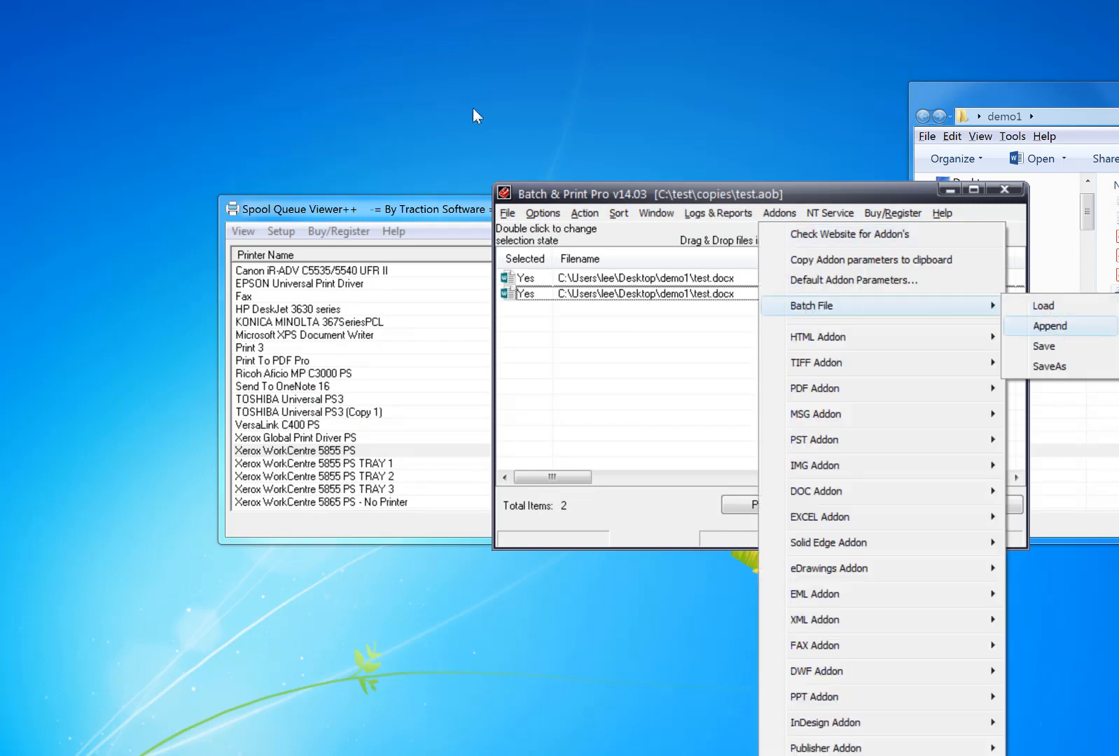
pyautogui.doubleClick(570, 292)
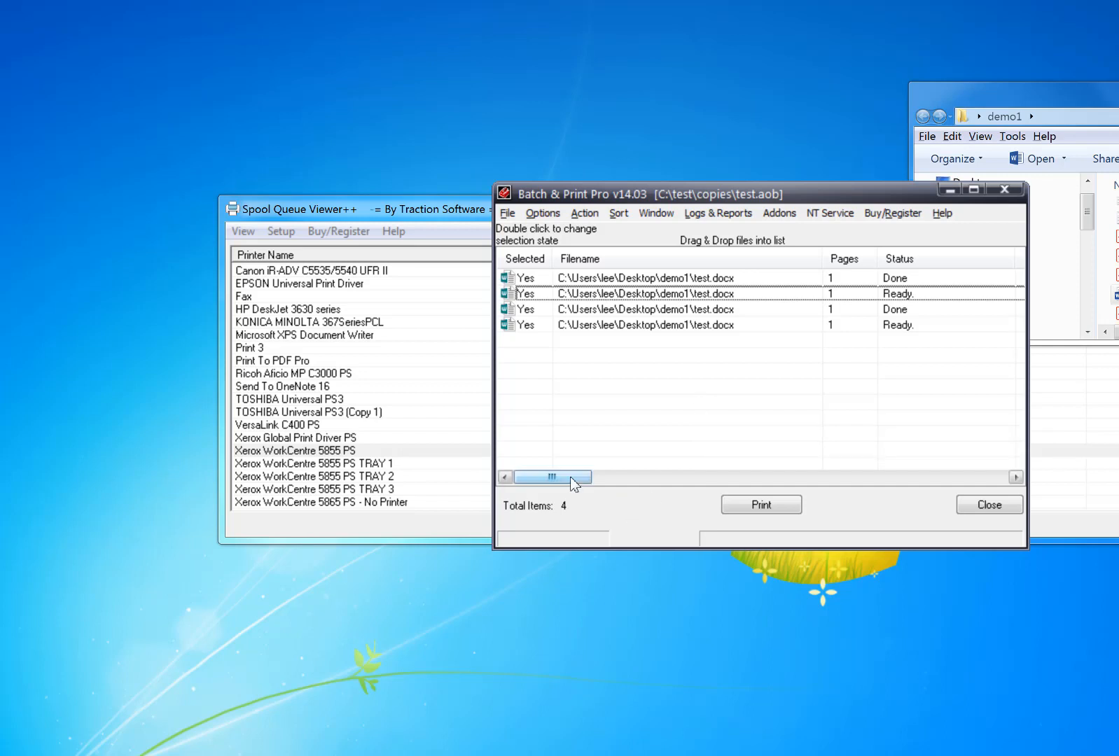
pyautogui.moveTo(570, 476); pyautogui.dragTo(709, 488)
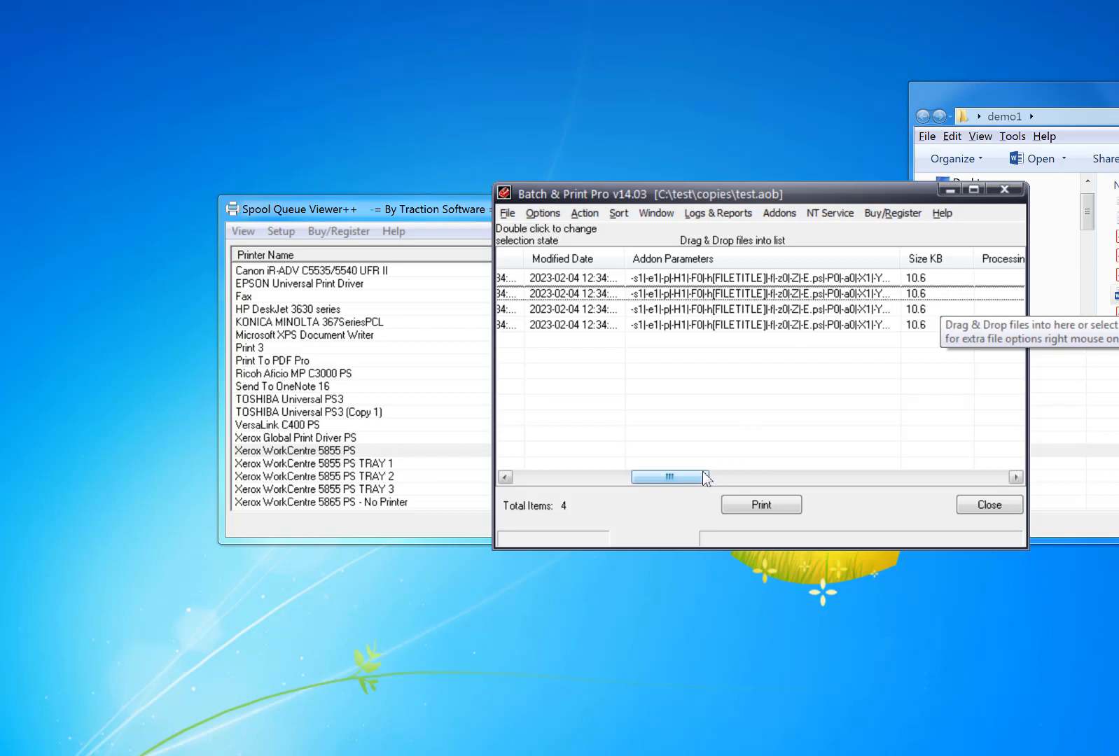
pyautogui.moveTo(702, 476); pyautogui.dragTo(585, 478)
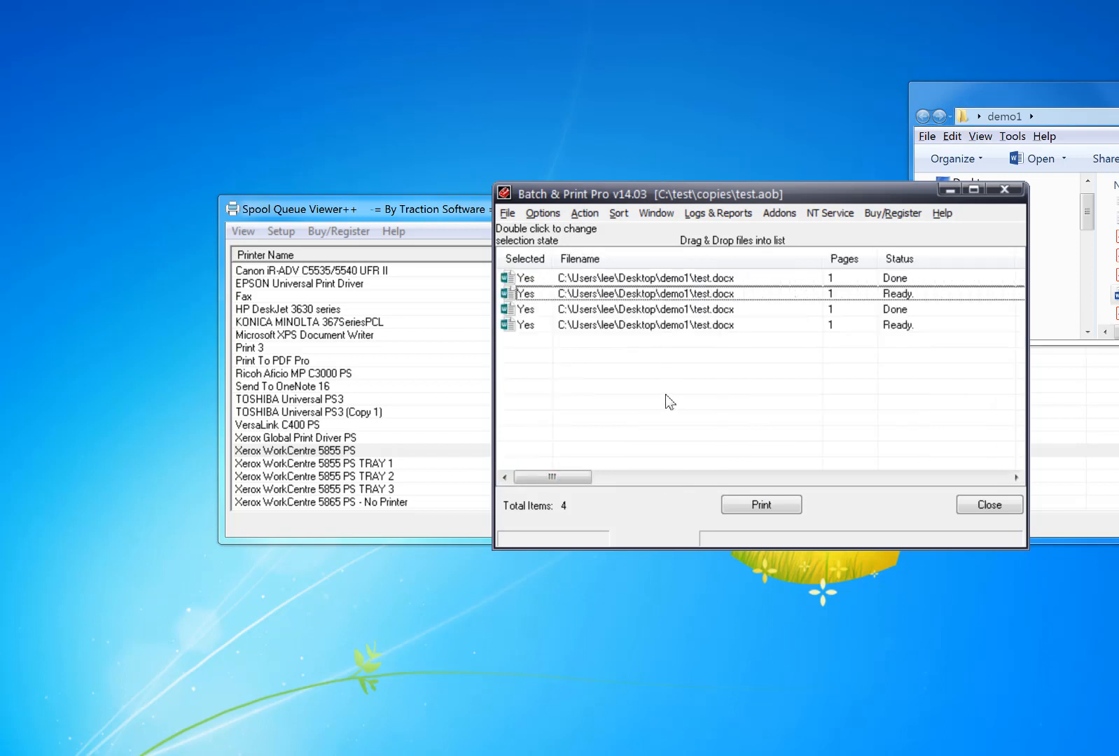